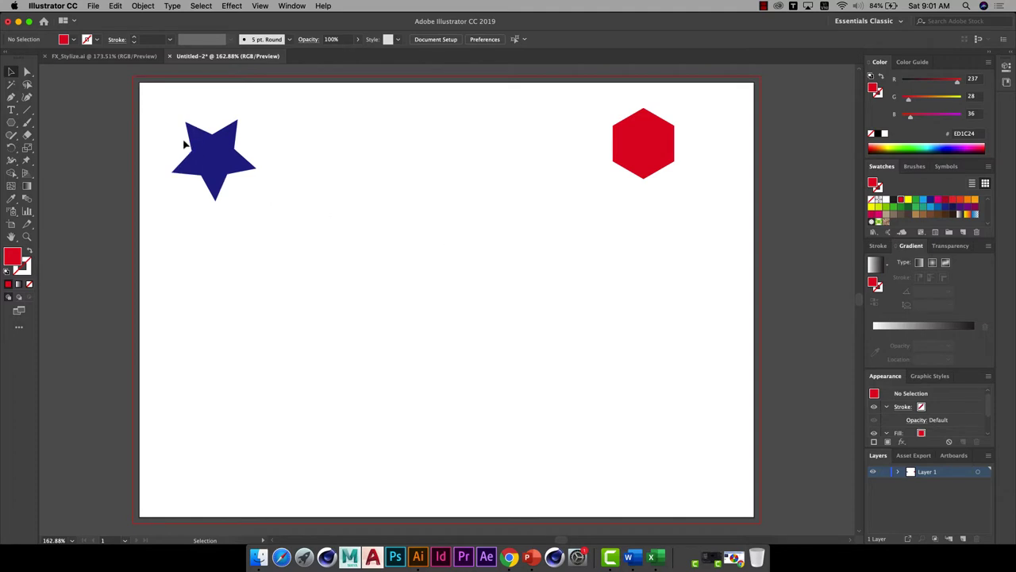
# Copy the blue star and red hexagon pair to below the originals, making four shapes
pyautogui.moveTo(163, 116)
pyautogui.mouseDown()
pyautogui.moveTo(732, 208)
pyautogui.moveTo(706, 214)
pyautogui.mouseUp()
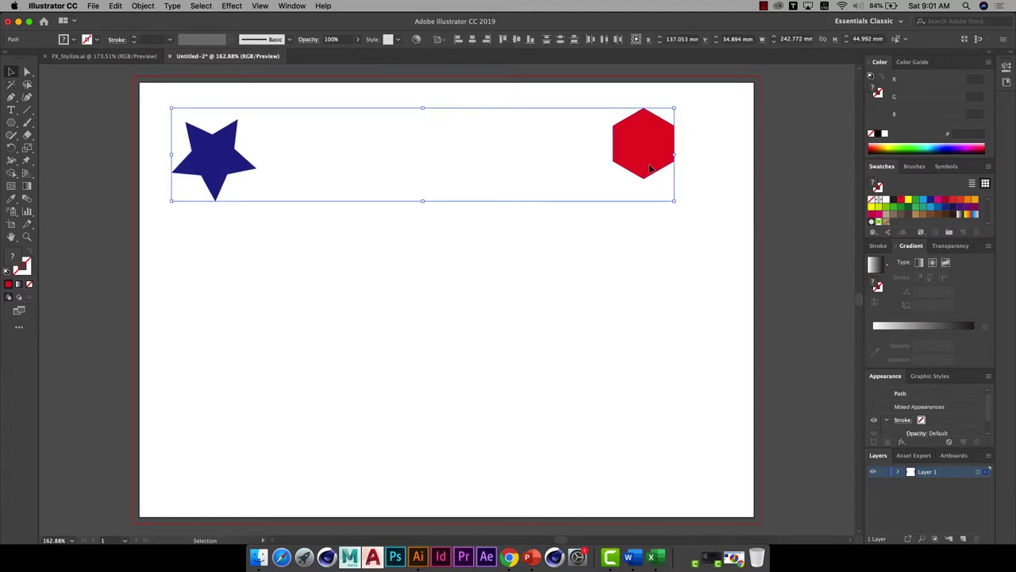
pyautogui.moveTo(656, 171); pyautogui.dragTo(679, 183)
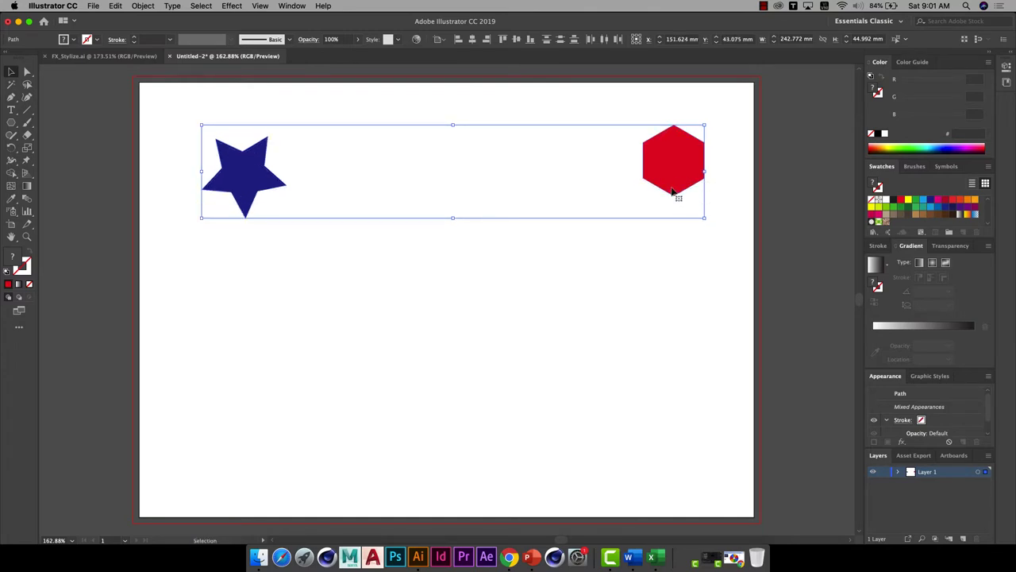
pyautogui.moveTo(672, 202); pyautogui.dragTo(668, 431)
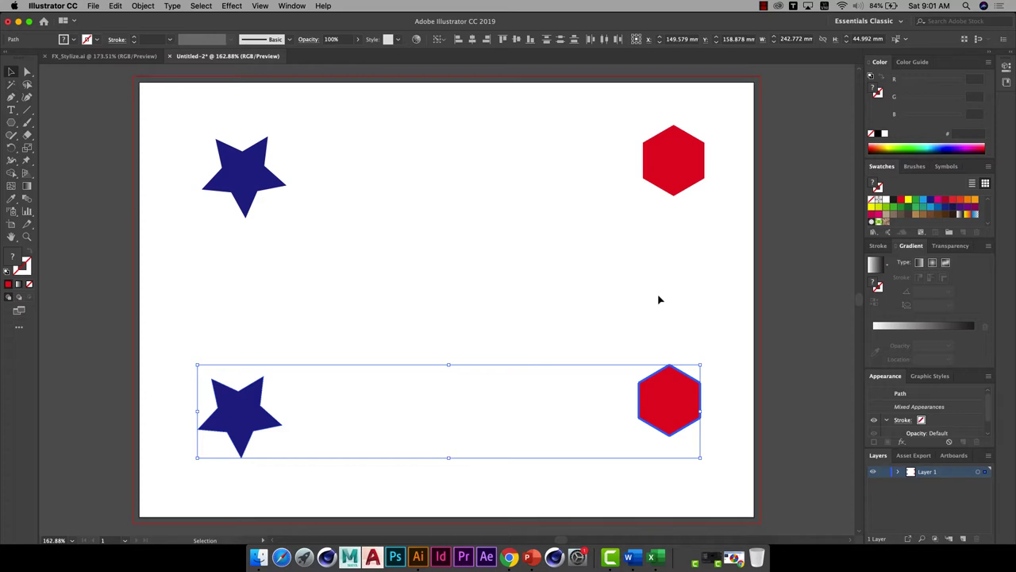
pyautogui.click(421, 275)
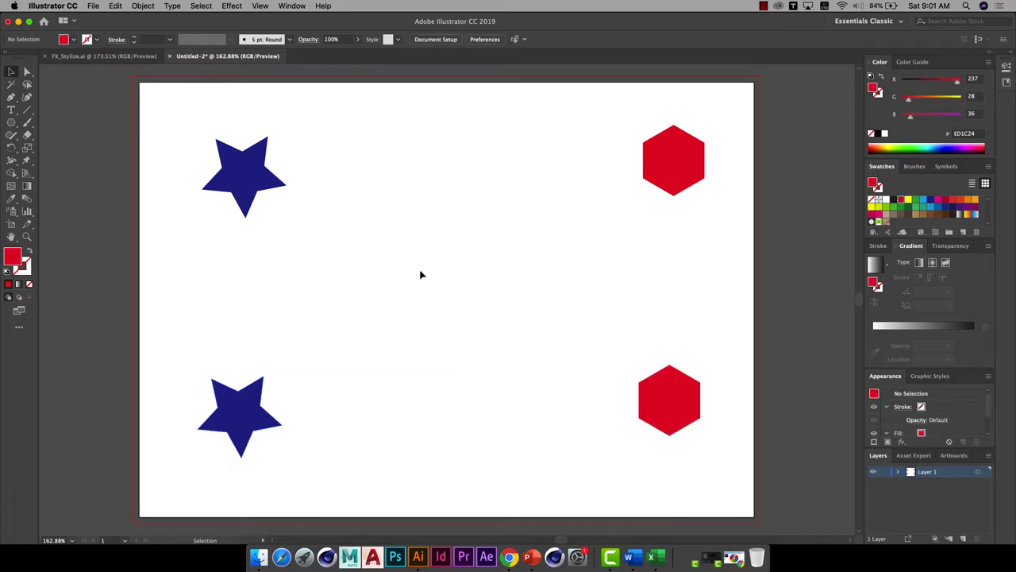
# Blend the top blue star into the top red hexagon with the Blend tool
pyautogui.click(27, 199)
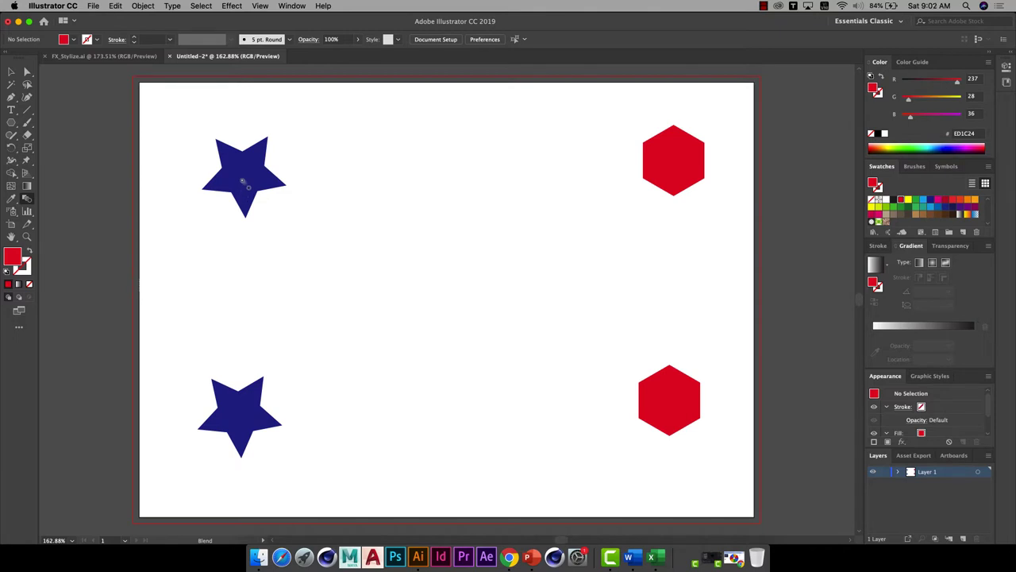
pyautogui.click(669, 157)
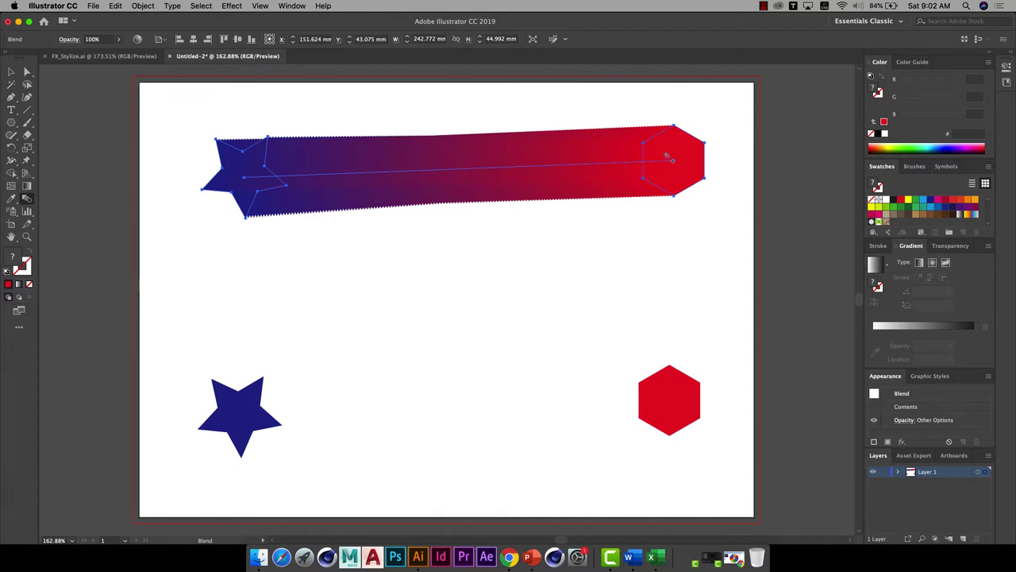
pyautogui.press('v')
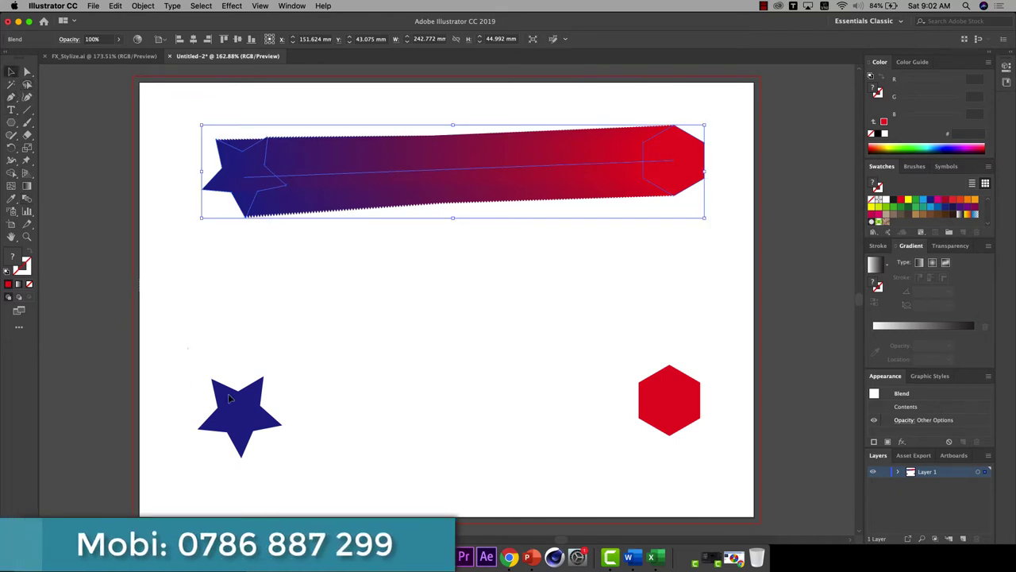
pyautogui.moveTo(187, 348); pyautogui.dragTo(687, 463)
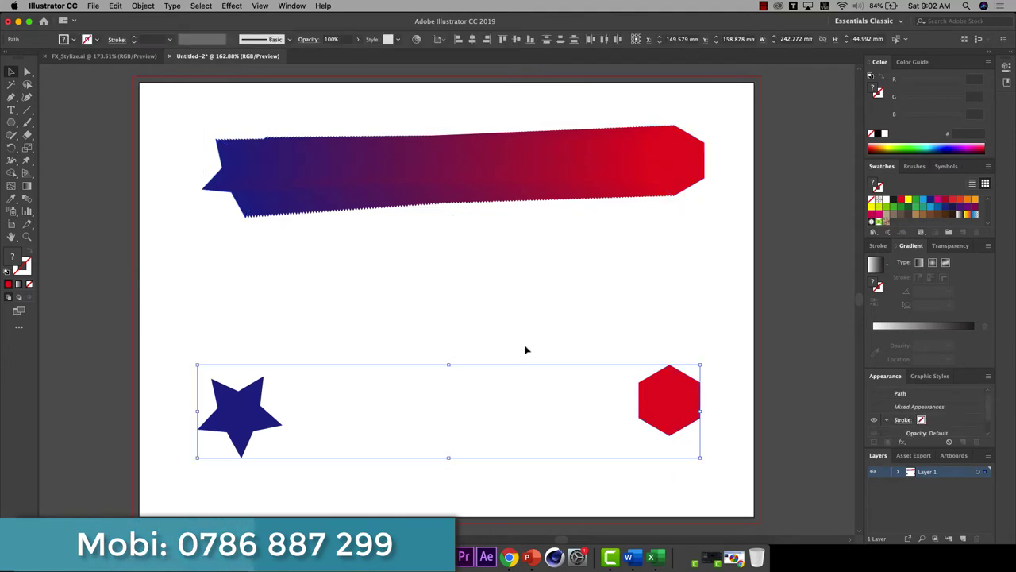
# Blend the lower star and hexagon using Object > Blend > Make
pyautogui.click(145, 7)
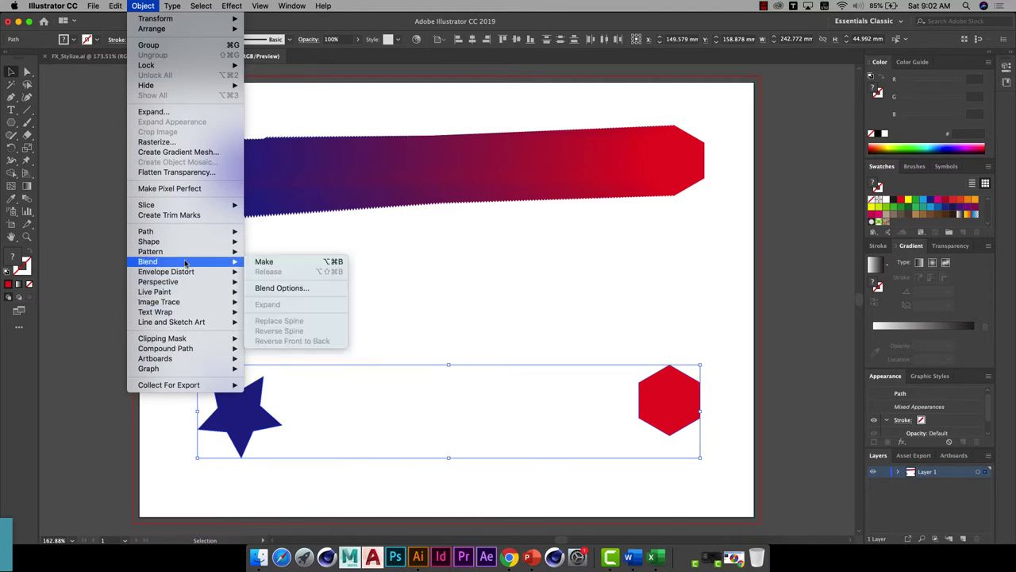
pyautogui.moveTo(148, 261)
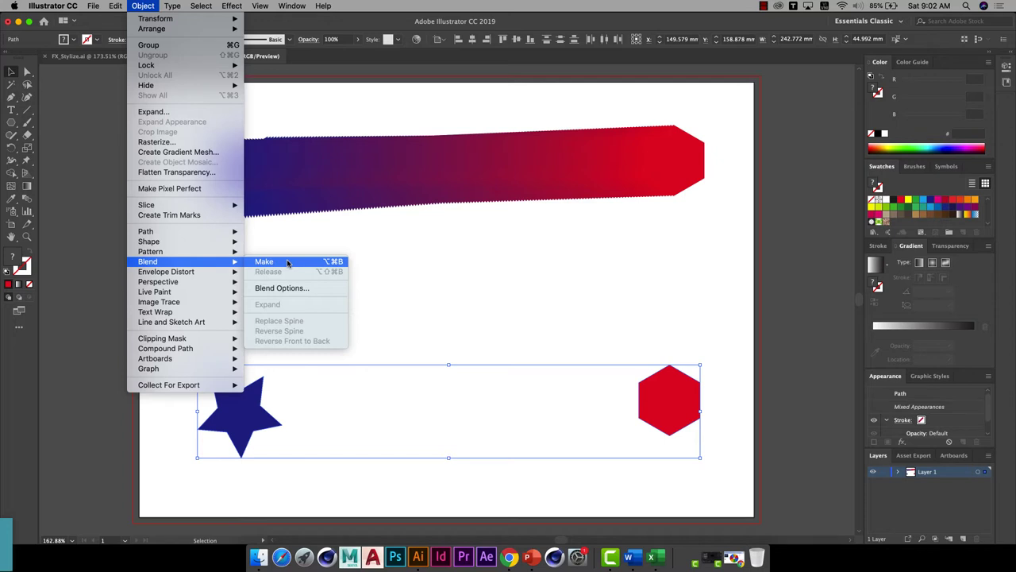
pyautogui.click(288, 263)
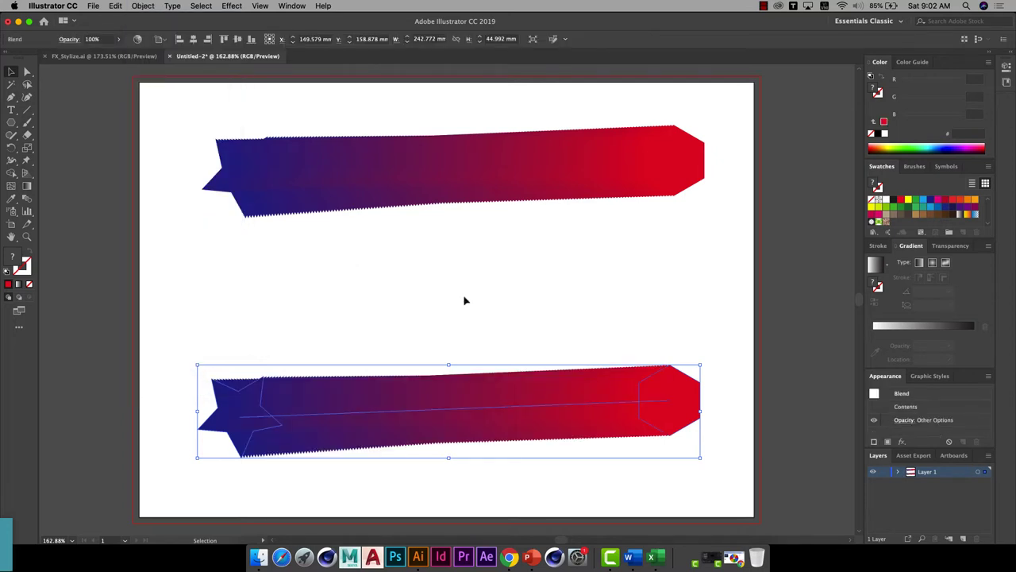
pyautogui.click(521, 264)
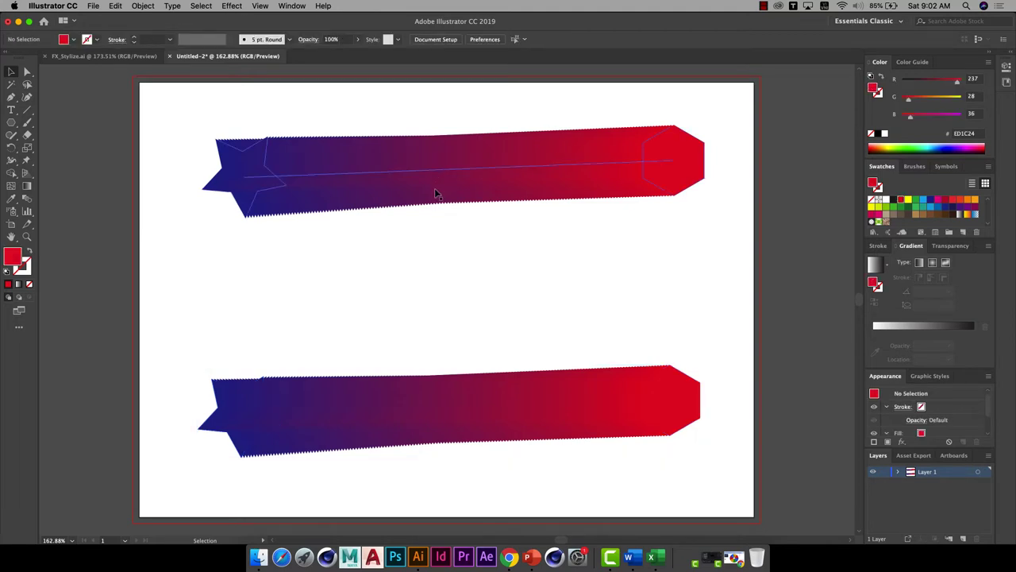
# Move the top star-to-hexagon blend slightly upward
pyautogui.click(389, 173)
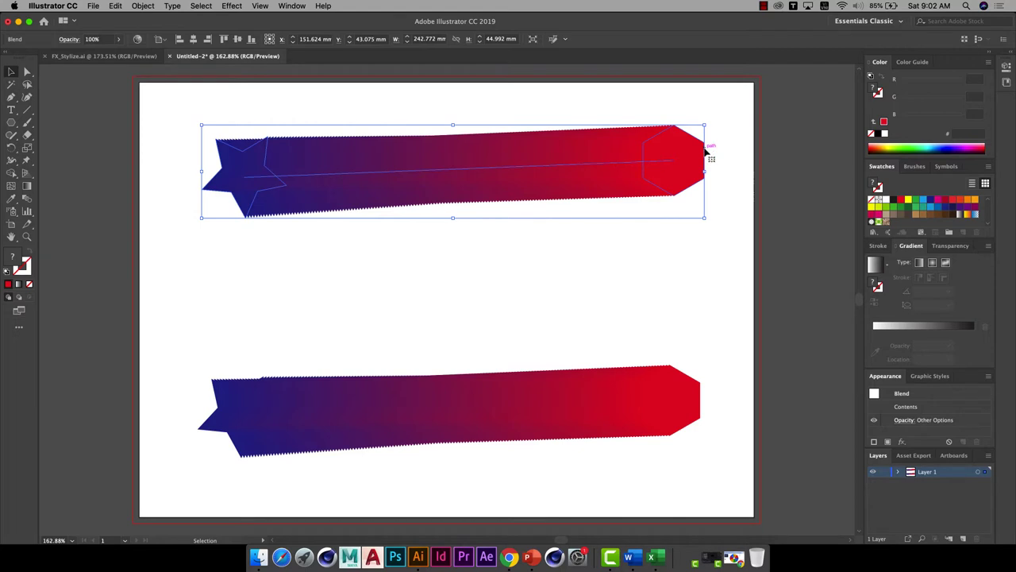
pyautogui.click(622, 253)
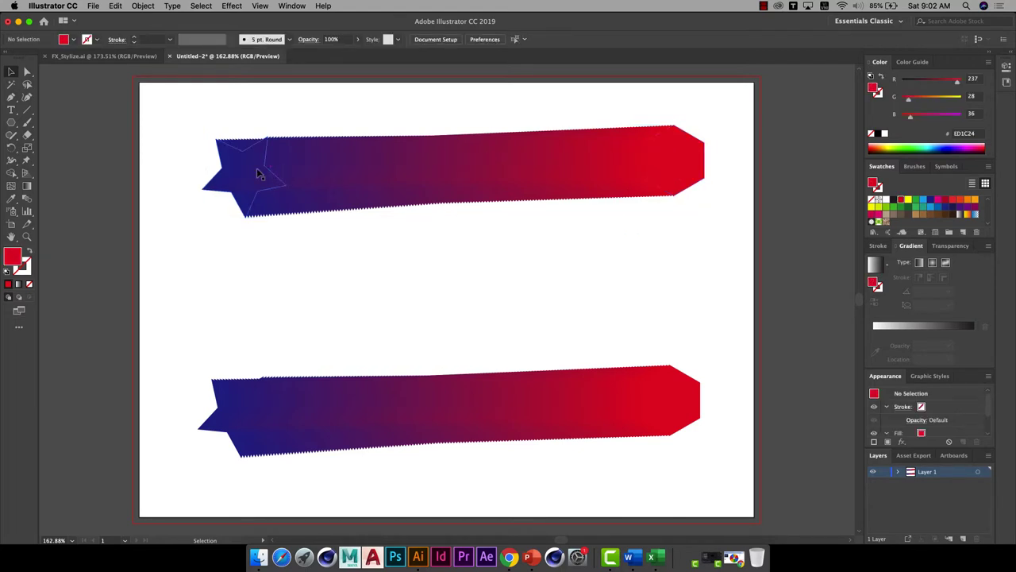
pyautogui.click(371, 168)
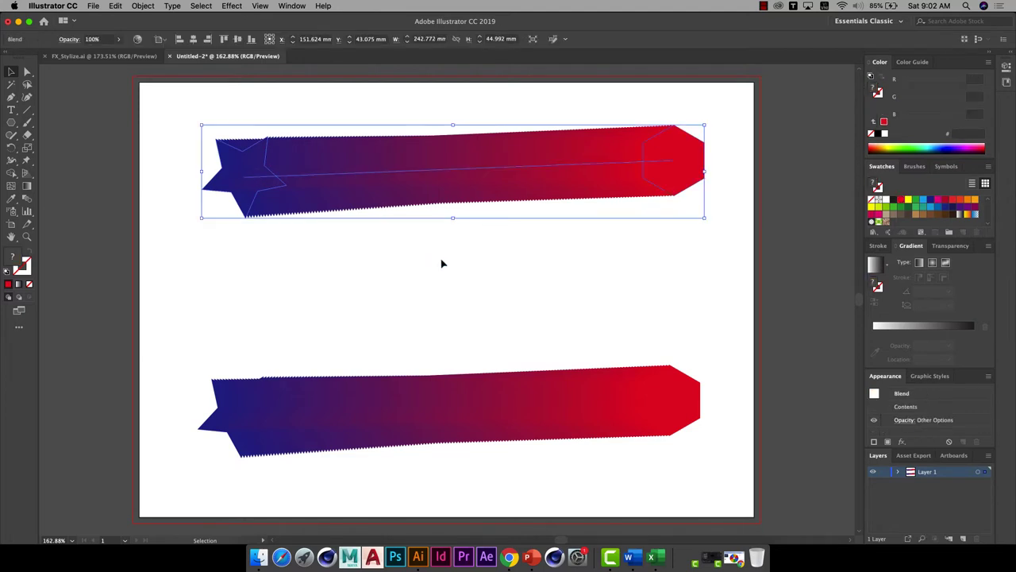
pyautogui.moveTo(469, 183); pyautogui.dragTo(467, 165)
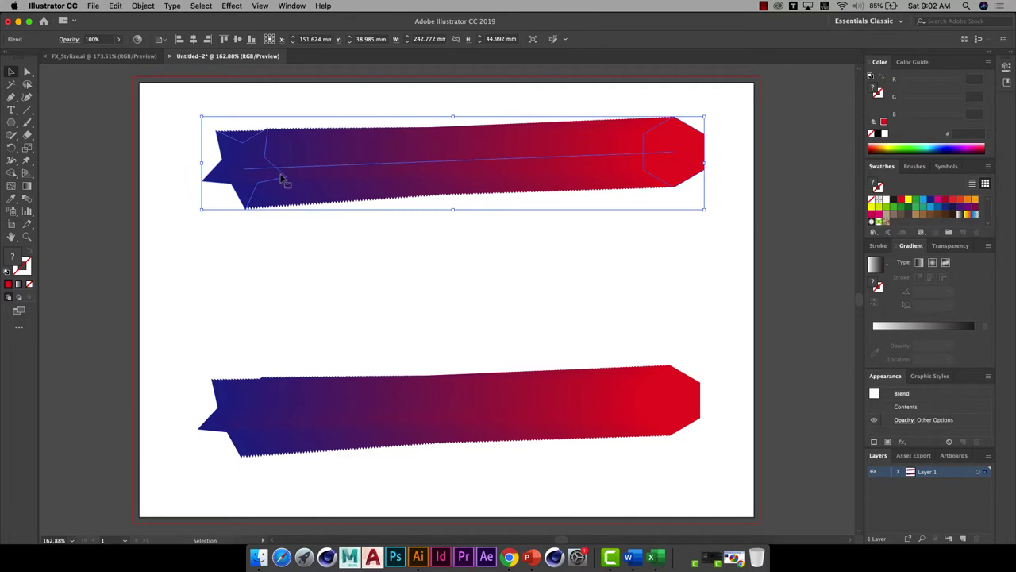
pyautogui.click(27, 71)
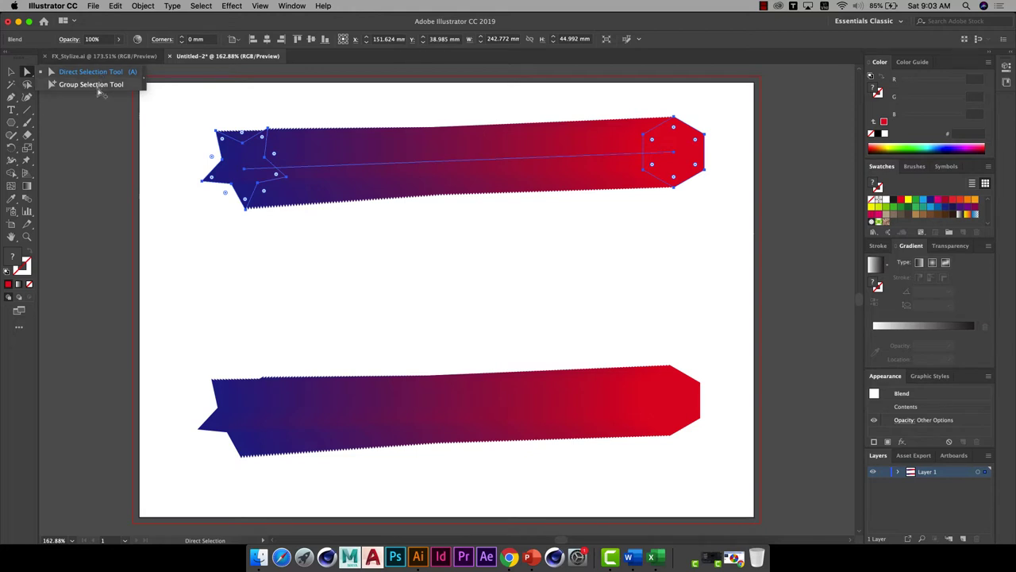
# Recolour the star inside the top blend to cyan 00AEEF
pyautogui.click(94, 84)
pyautogui.click(223, 279)
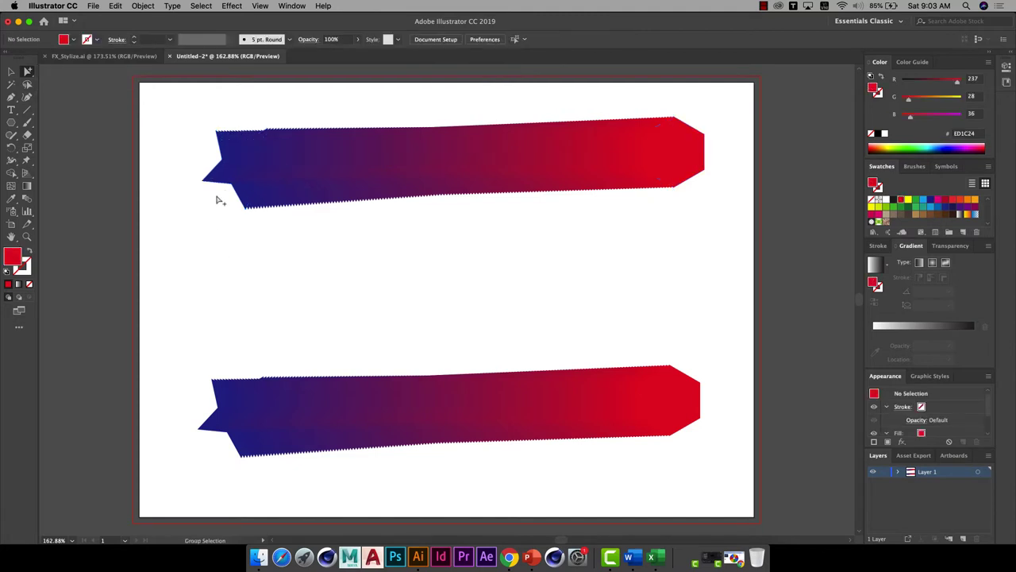
pyautogui.click(278, 170)
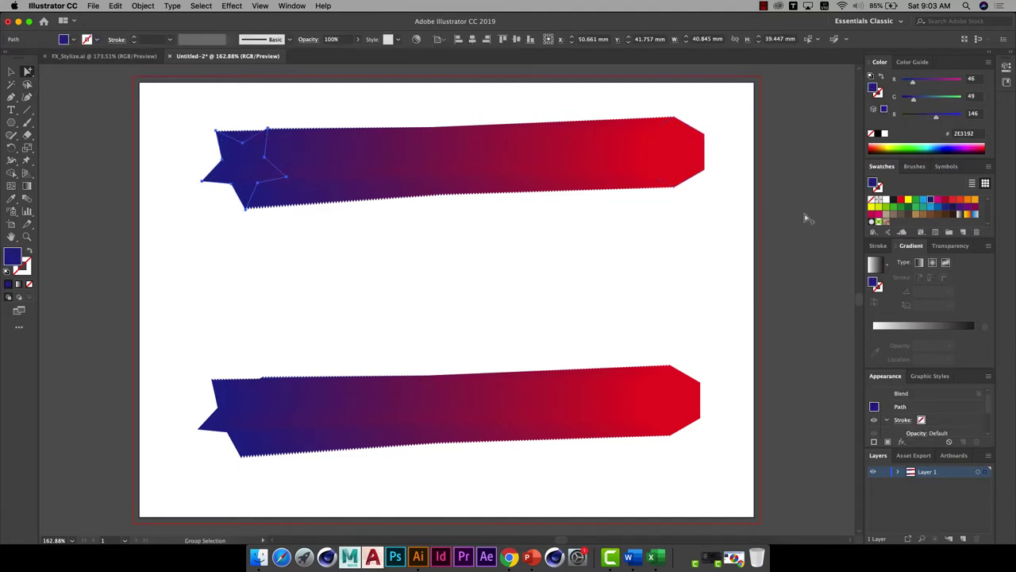
pyautogui.click(923, 200)
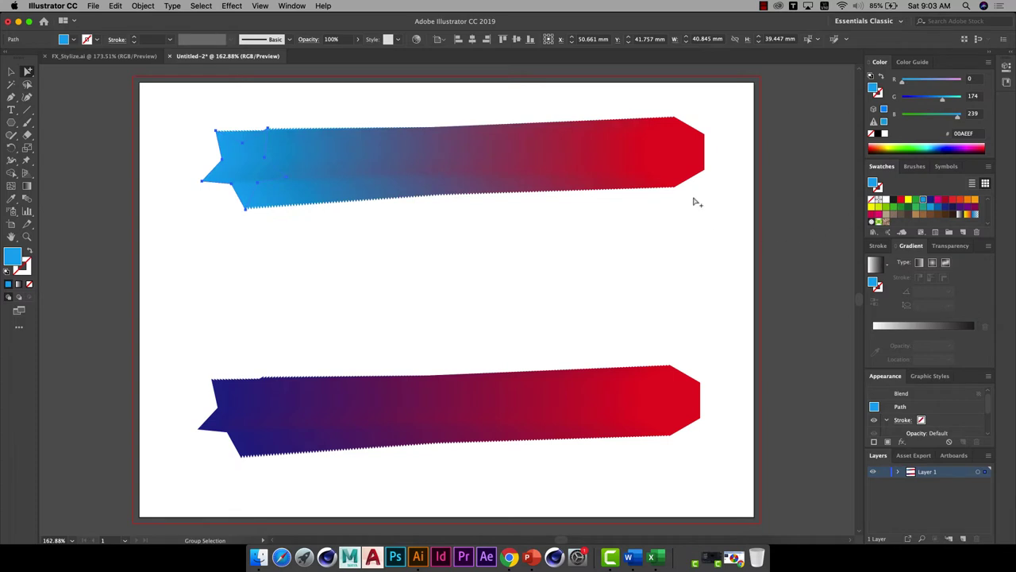
pyautogui.click(681, 166)
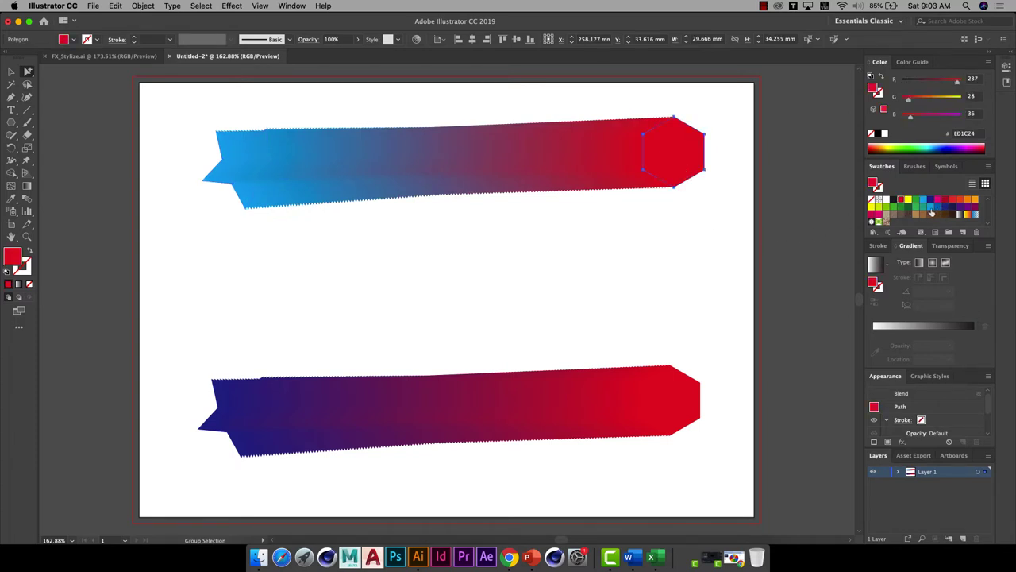
pyautogui.click(681, 406)
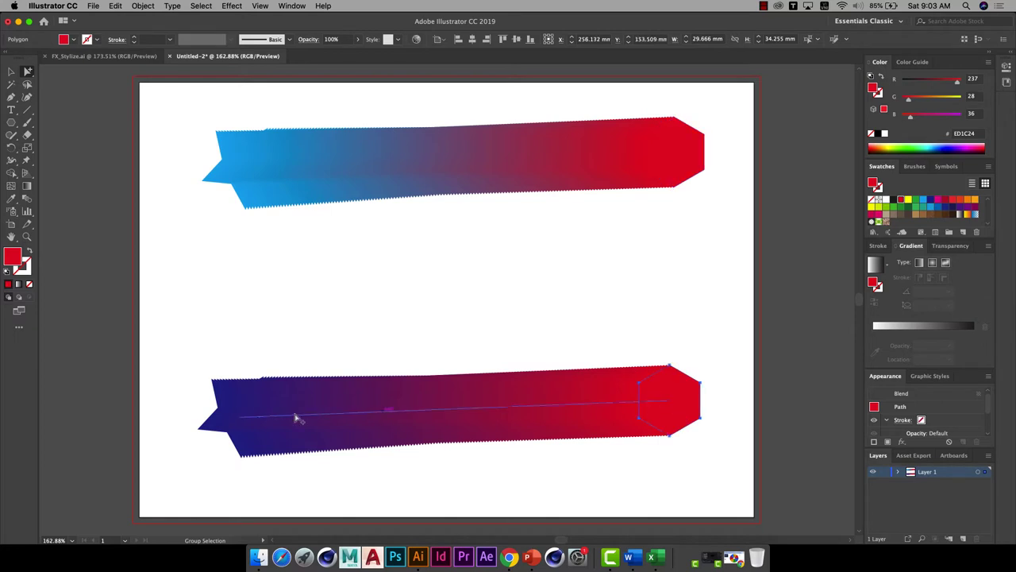
pyautogui.click(235, 413)
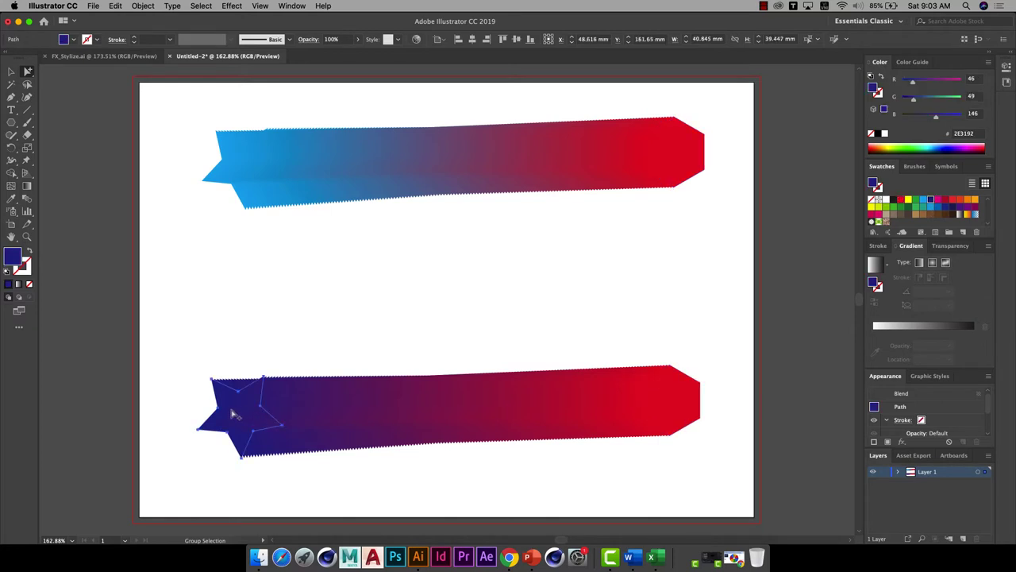
# Raise the lower star so the band angles upward, and shift the lower blend up-right
pyautogui.moveTo(234, 413)
pyautogui.mouseDown()
pyautogui.moveTo(371, 294)
pyautogui.moveTo(236, 364)
pyautogui.mouseUp()
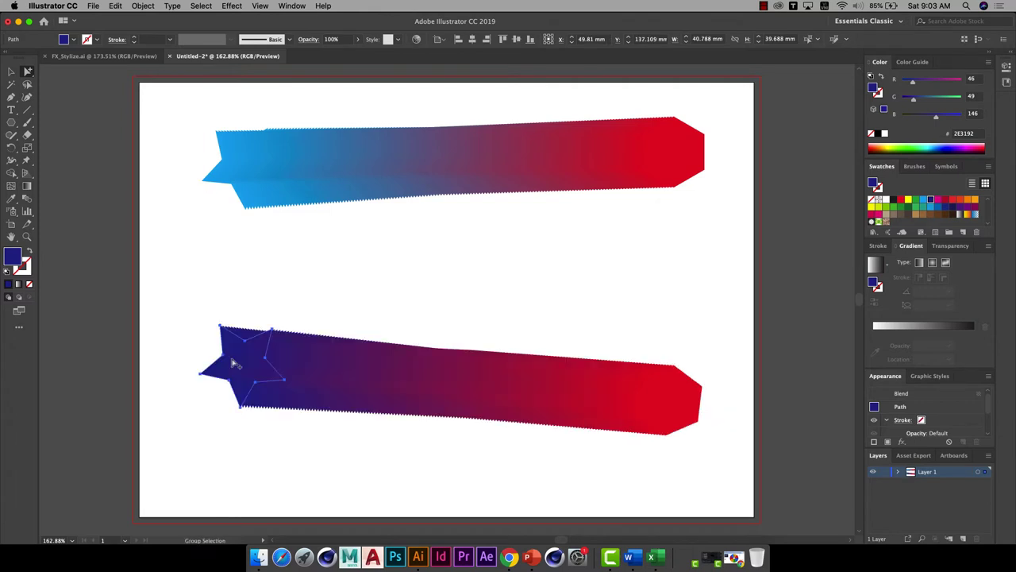
pyautogui.click(275, 334)
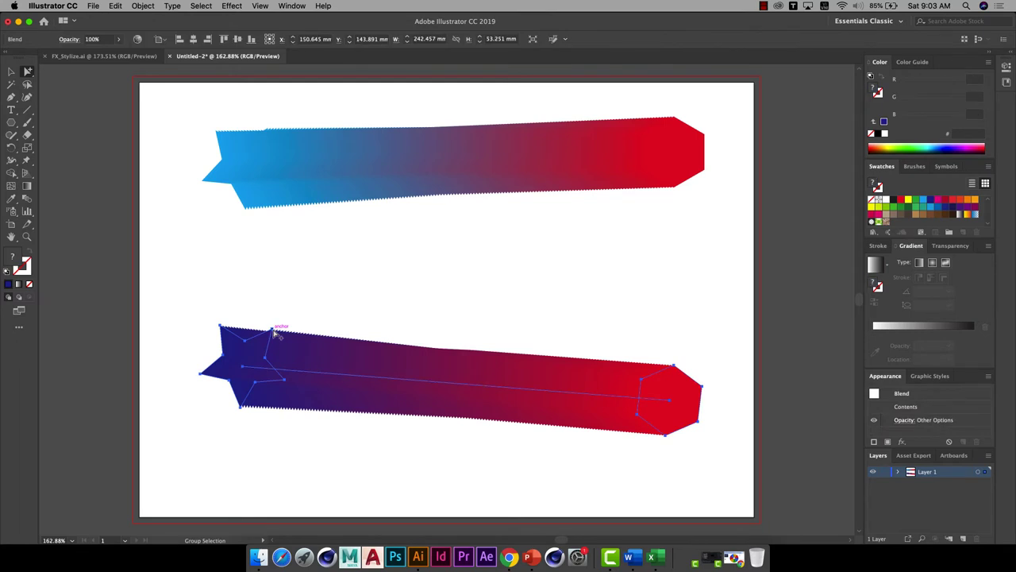
pyautogui.moveTo(276, 334); pyautogui.dragTo(292, 315)
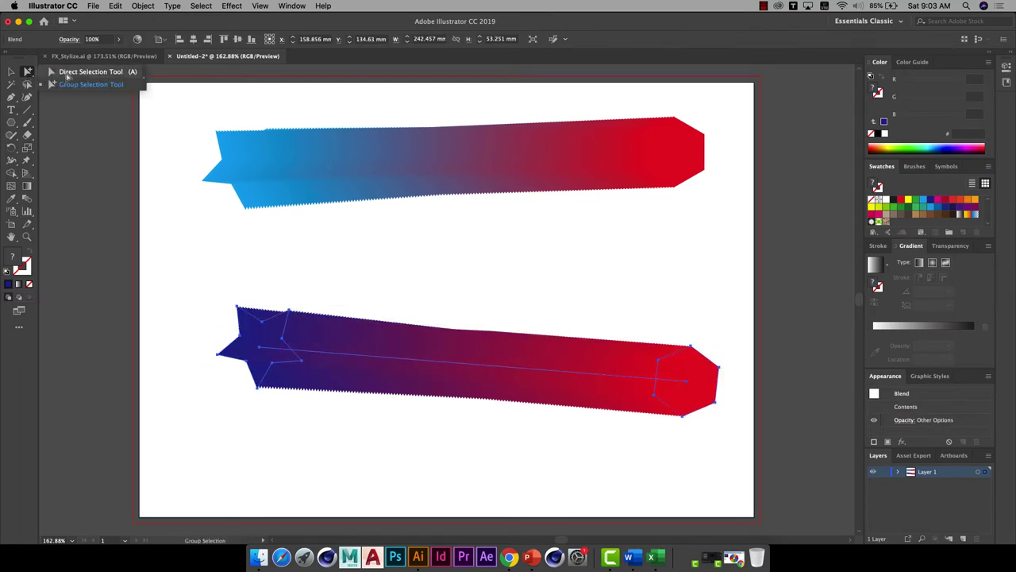
# Pull the lower star's top and inner anchor points outward so the blend flares
pyautogui.click(27, 72)
pyautogui.click(289, 331)
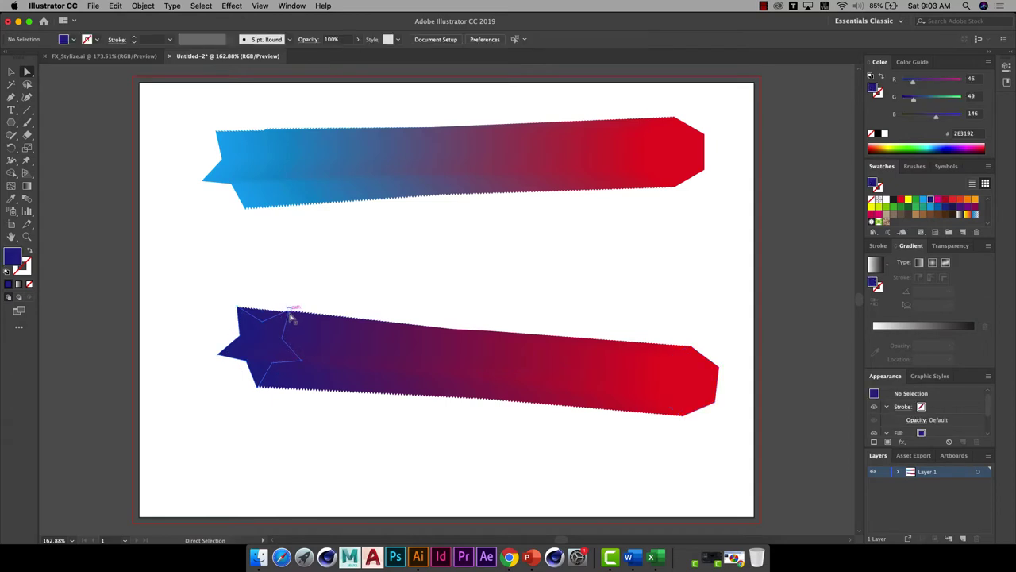
pyautogui.moveTo(291, 312); pyautogui.dragTo(311, 283)
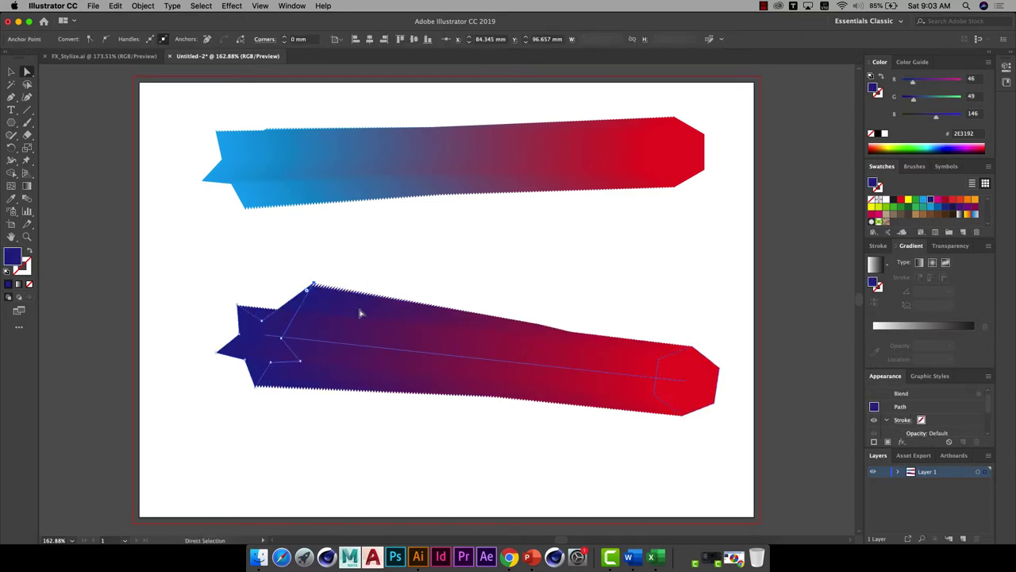
pyautogui.moveTo(301, 362)
pyautogui.mouseDown()
pyautogui.moveTo(348, 385)
pyautogui.moveTo(337, 377)
pyautogui.mouseUp()
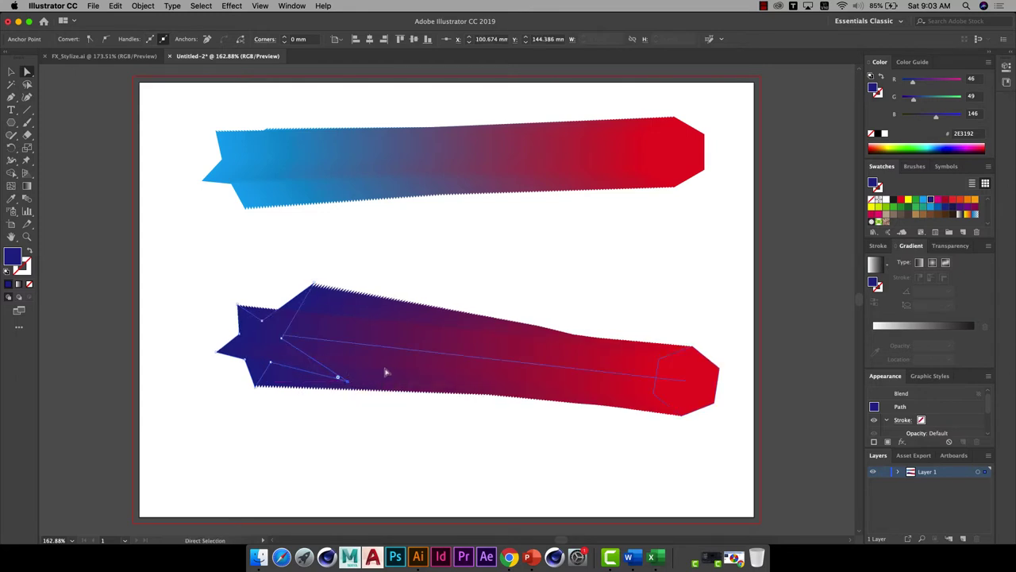
pyautogui.click(11, 71)
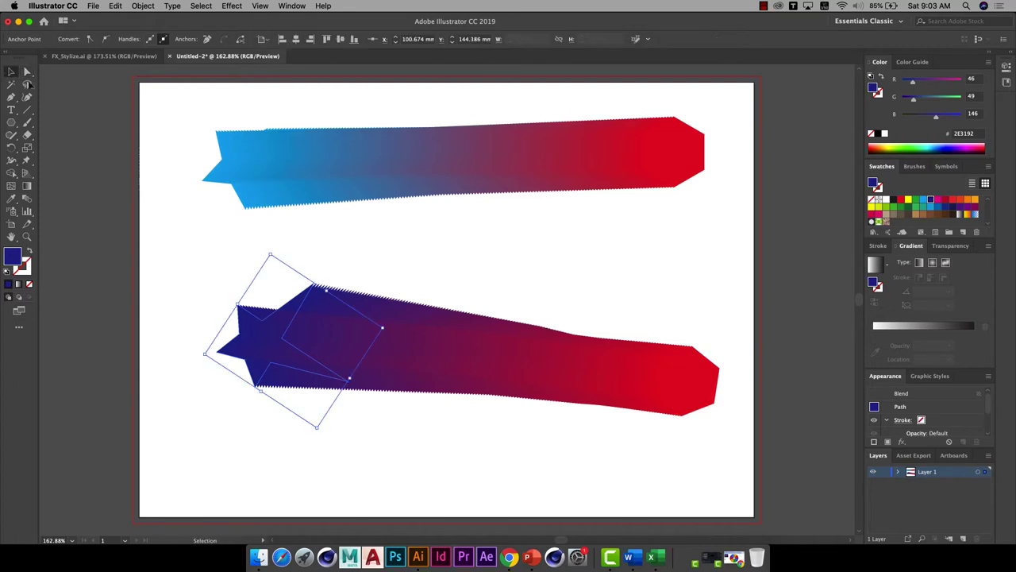
pyautogui.click(441, 158)
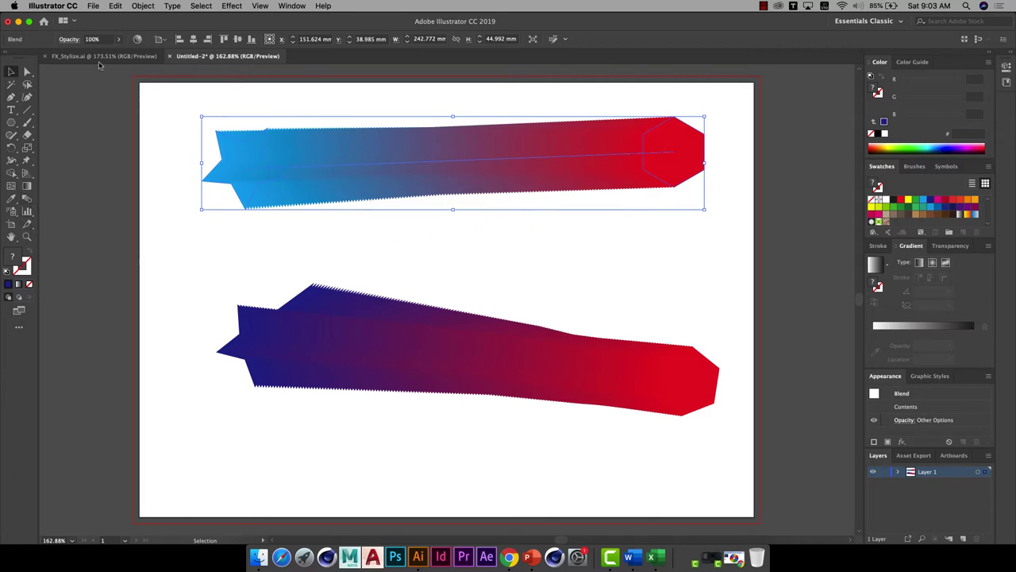
# Set the top blend's spacing to Smooth Color in Blend Options
pyautogui.click(144, 7)
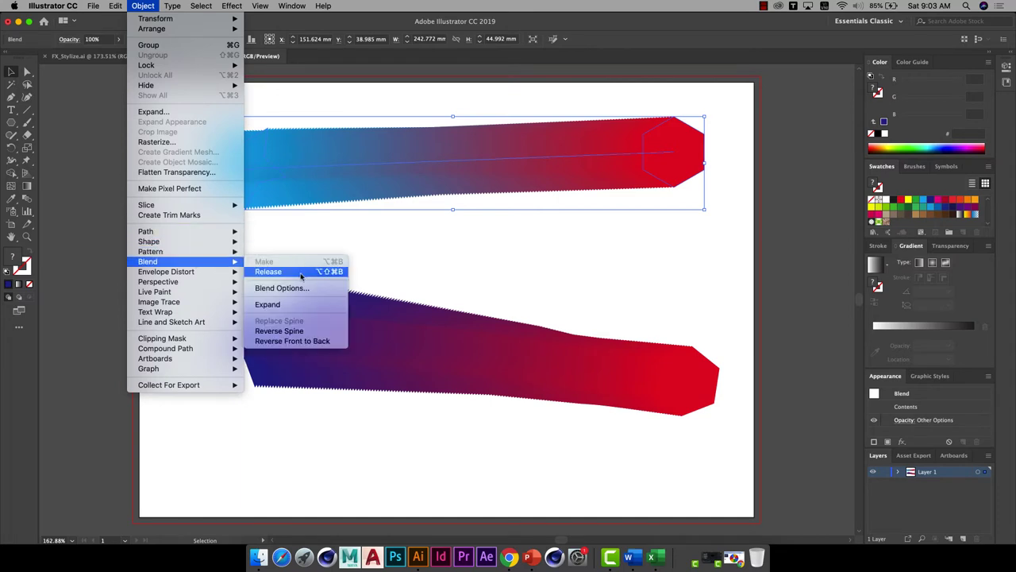
pyautogui.moveTo(148, 261)
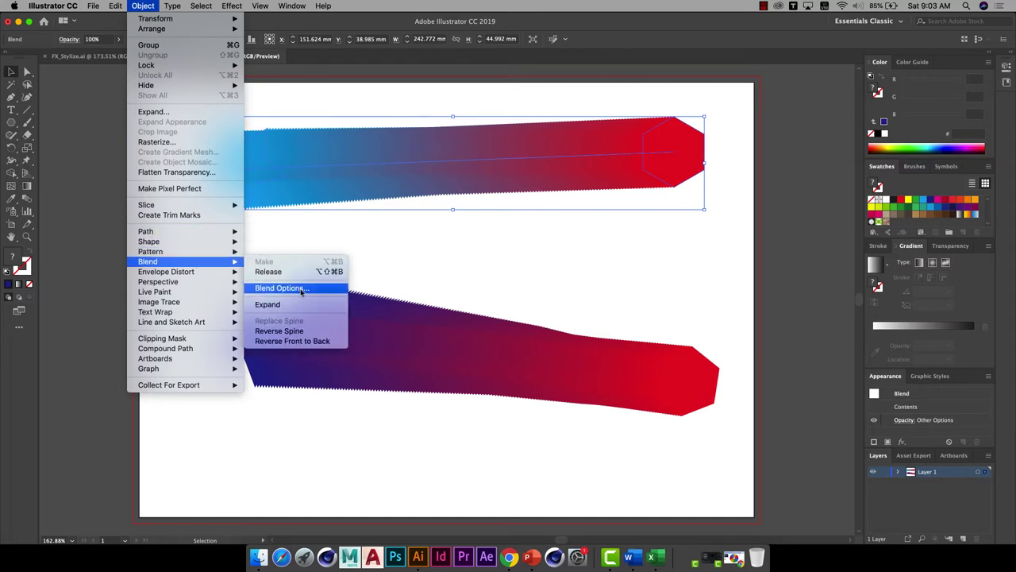
pyautogui.click(302, 292)
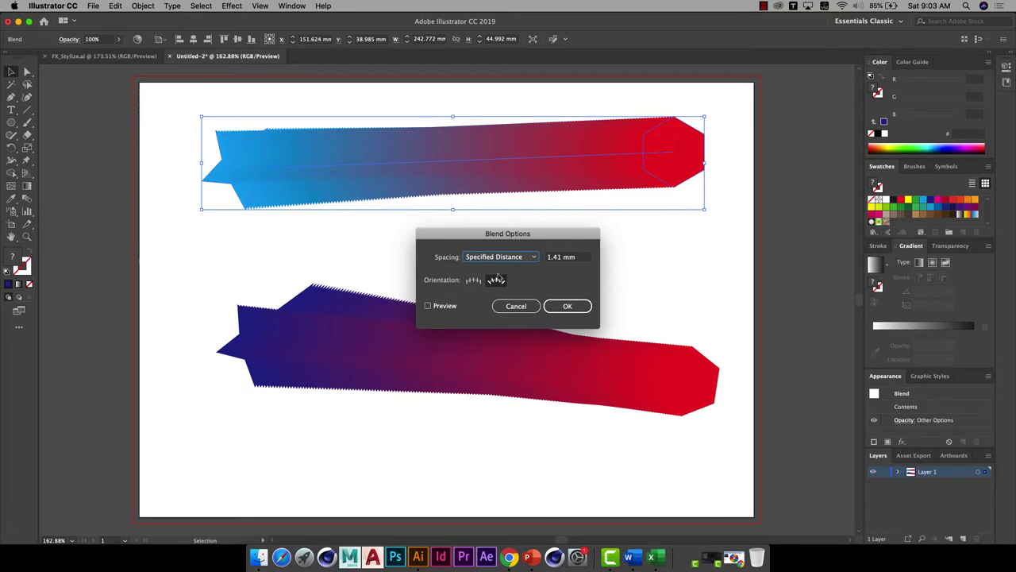
pyautogui.click(508, 257)
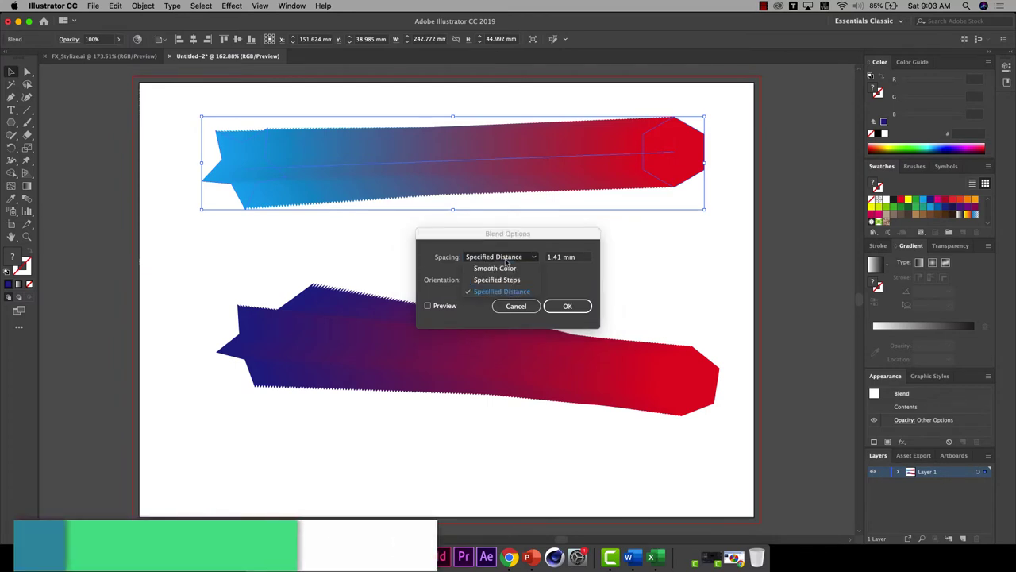
pyautogui.click(574, 287)
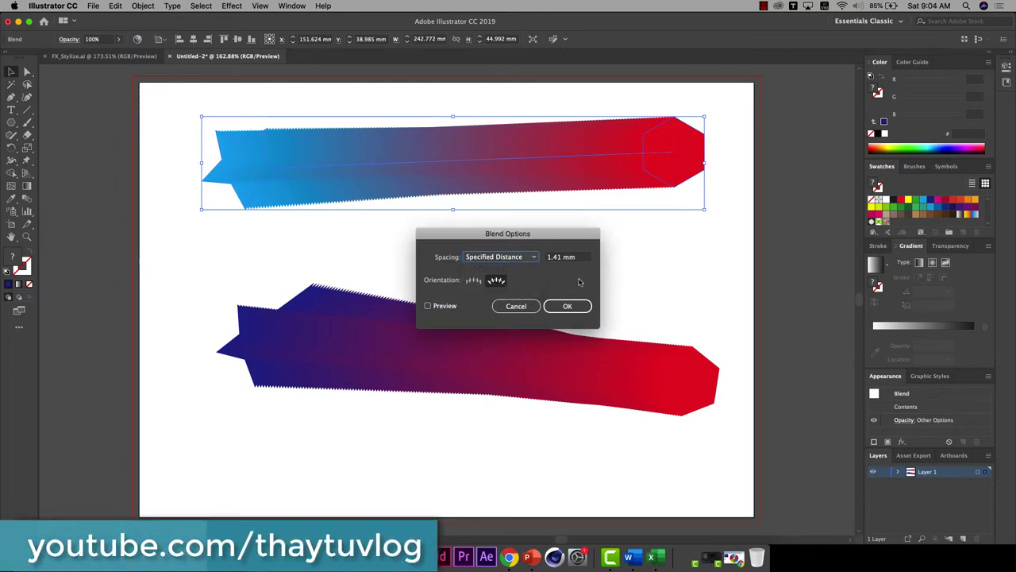
pyautogui.click(513, 259)
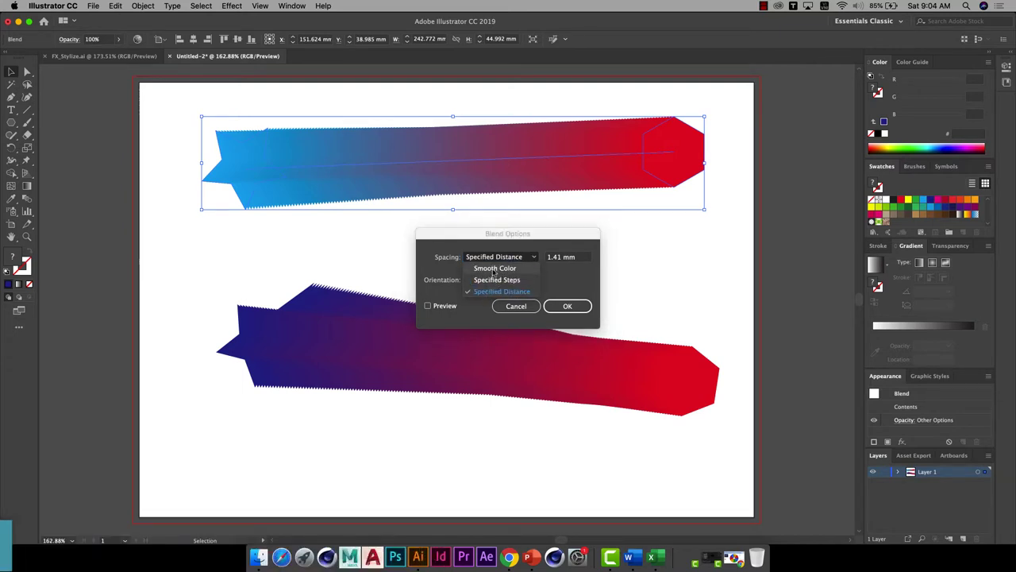
pyautogui.click(494, 268)
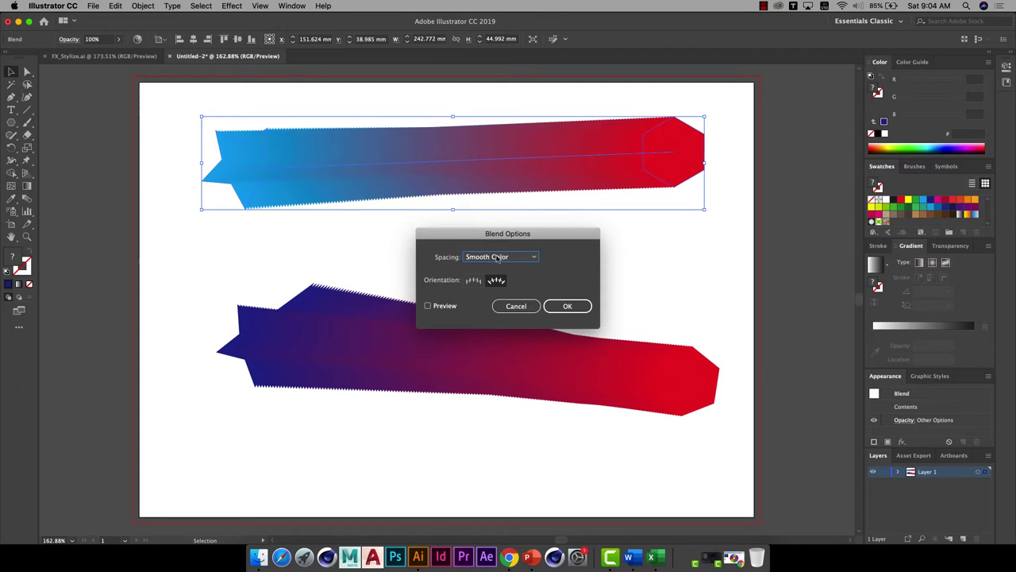
pyautogui.click(496, 257)
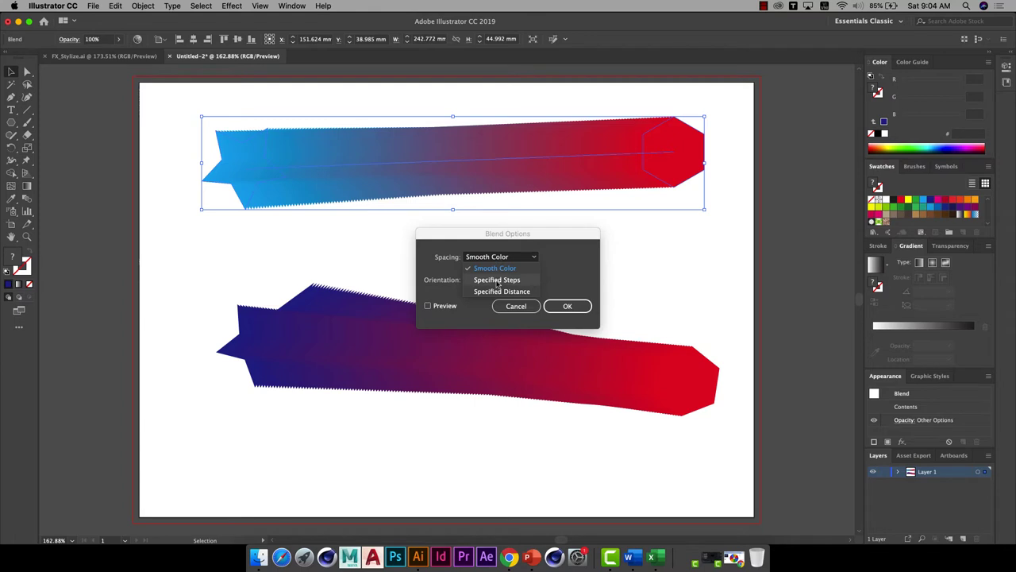
# Give the top blend 5 specified steps with Align to Path orientation, and apply
pyautogui.click(497, 280)
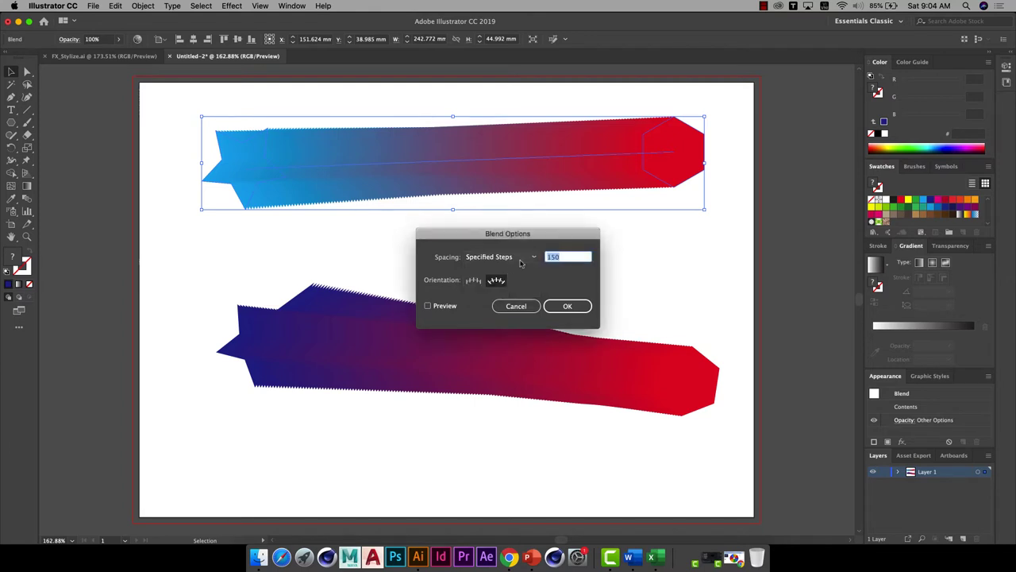
pyautogui.click(566, 258)
pyautogui.moveTo(573, 256); pyautogui.dragTo(524, 258)
pyautogui.write('5')
pyautogui.click(447, 309)
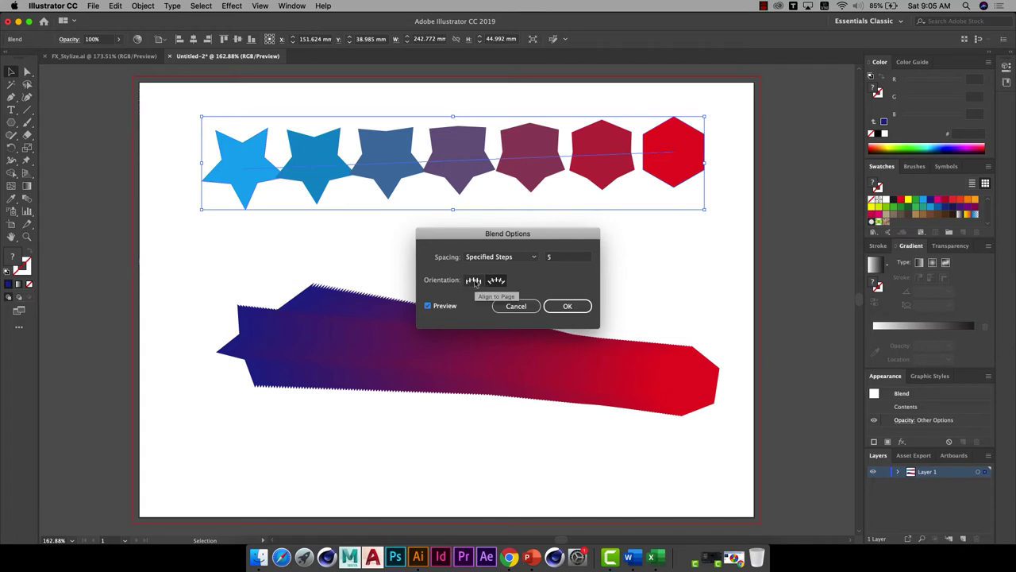
pyautogui.click(473, 280)
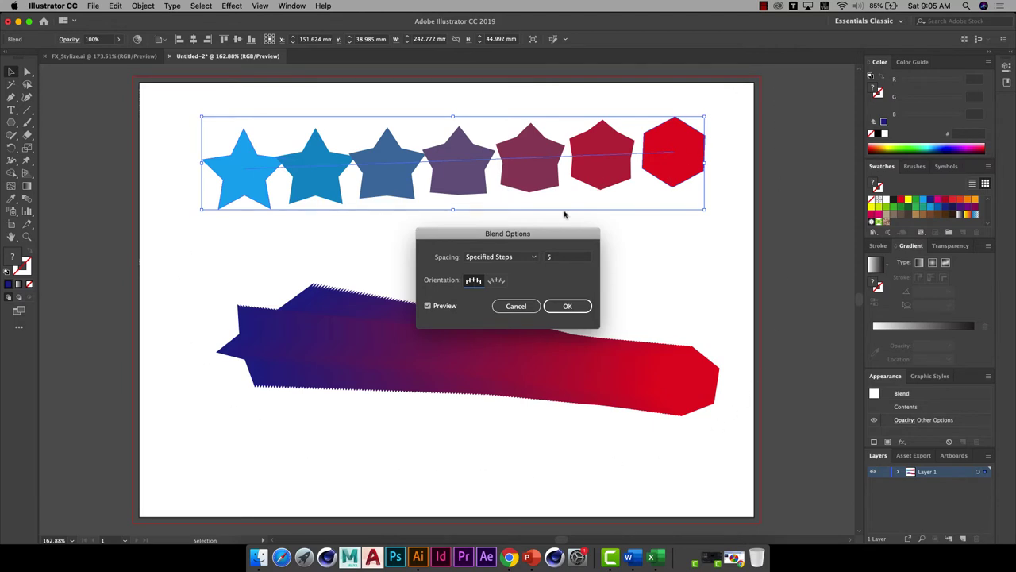
pyautogui.click(495, 281)
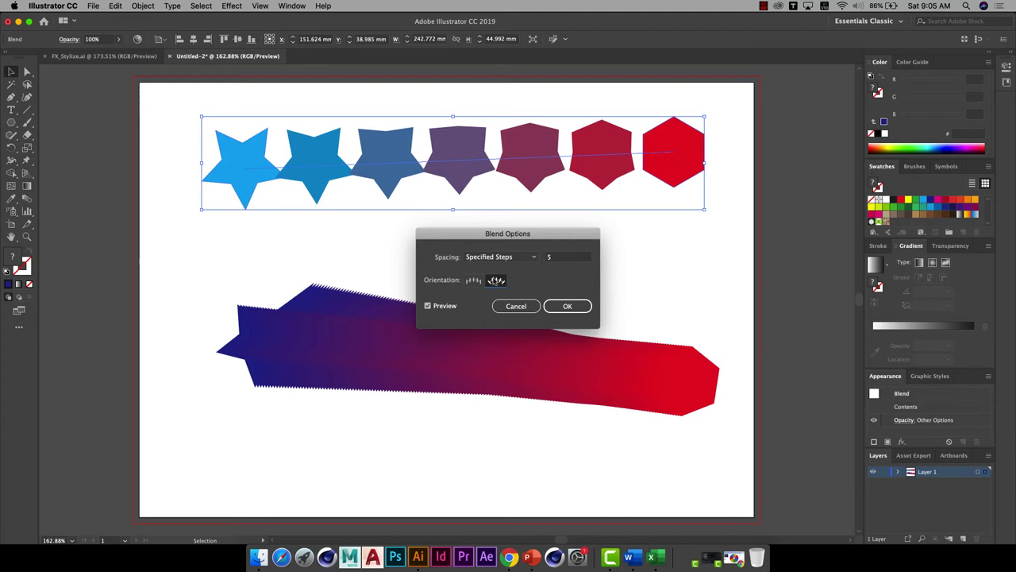
pyautogui.click(496, 280)
pyautogui.click(567, 307)
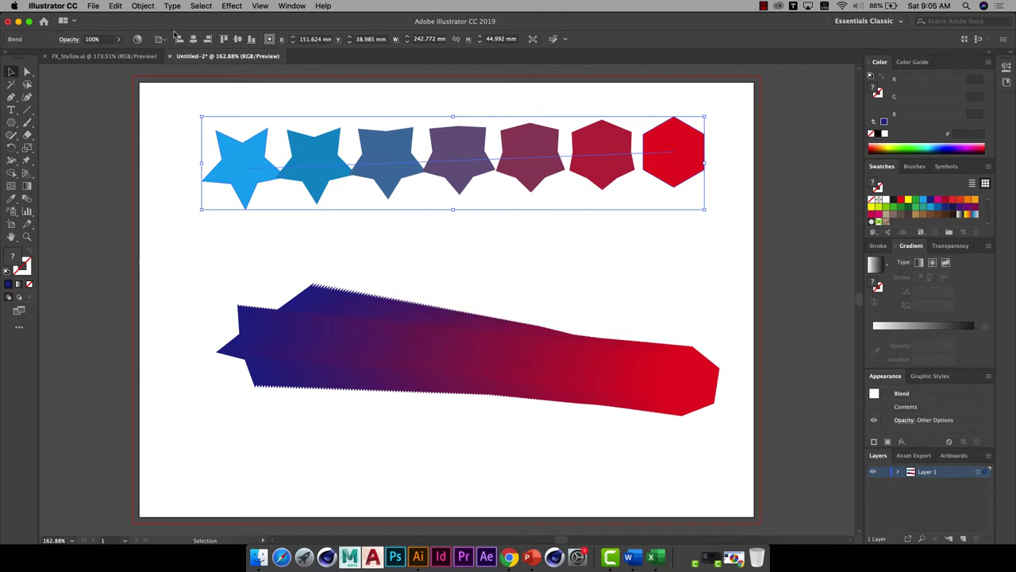
# Give the lower blend 8 specified steps in Blend Options and apply
pyautogui.click(143, 6)
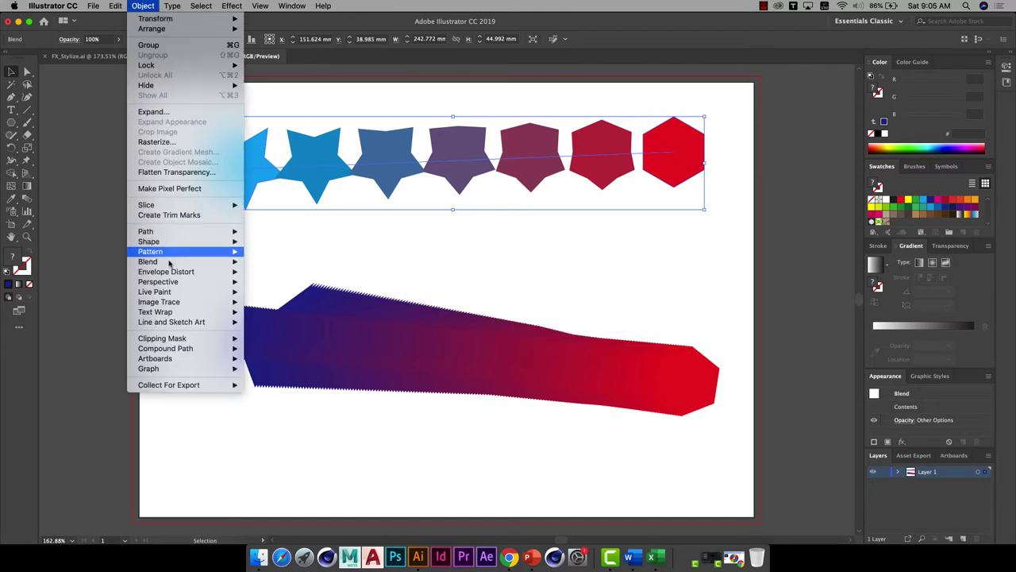
pyautogui.moveTo(147, 261)
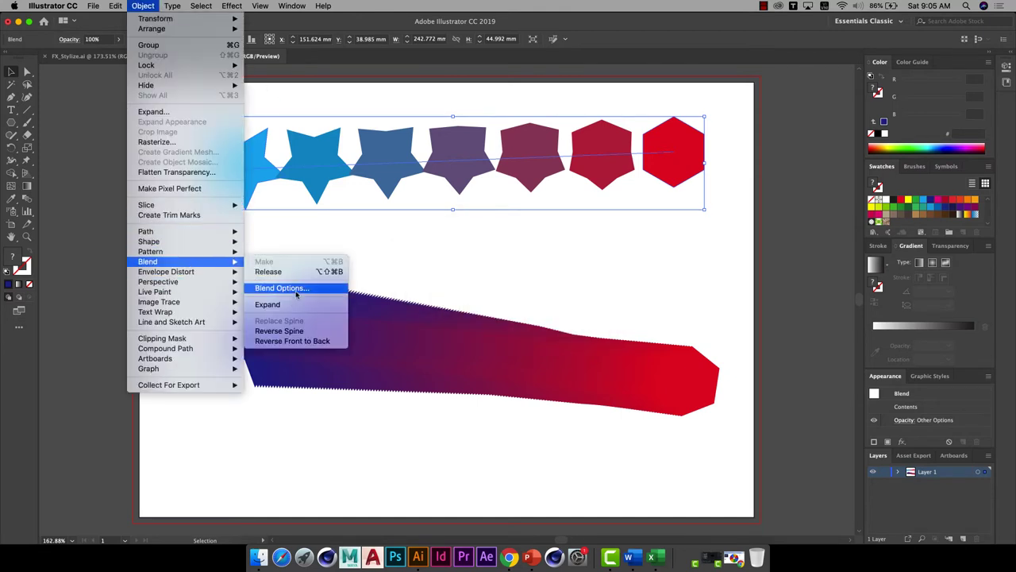
pyautogui.click(466, 335)
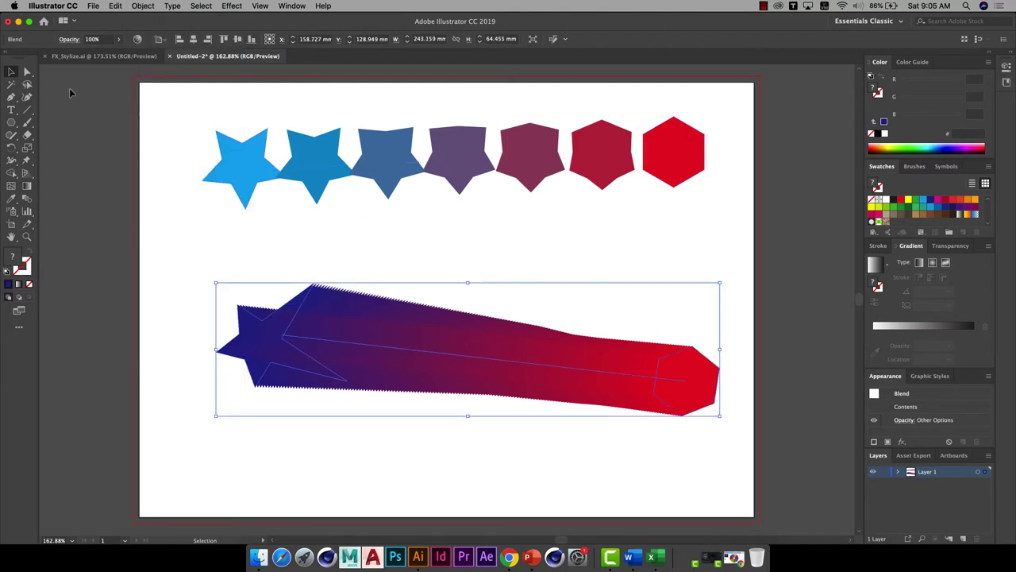
pyautogui.doubleClick(24, 202)
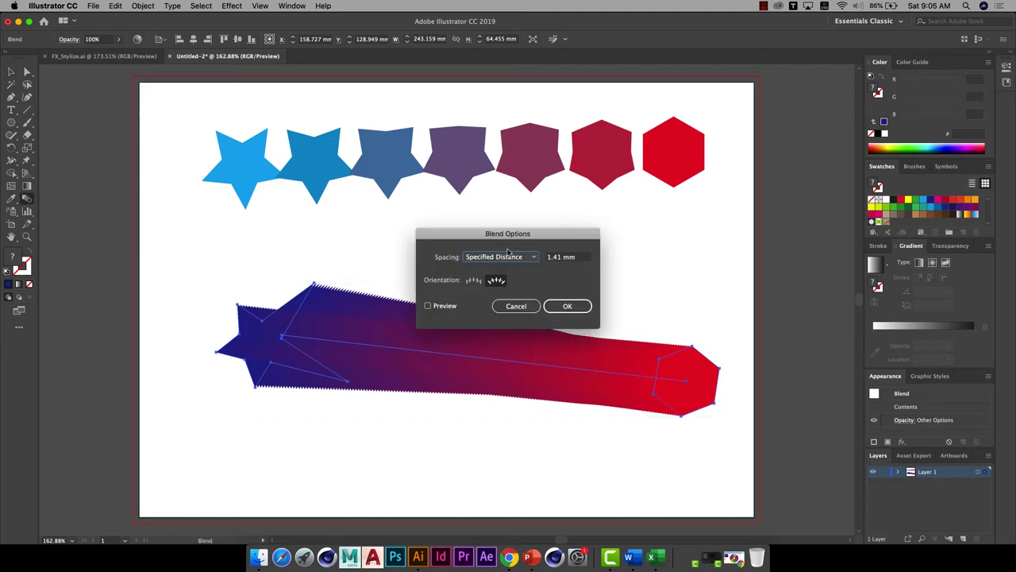
pyautogui.click(514, 259)
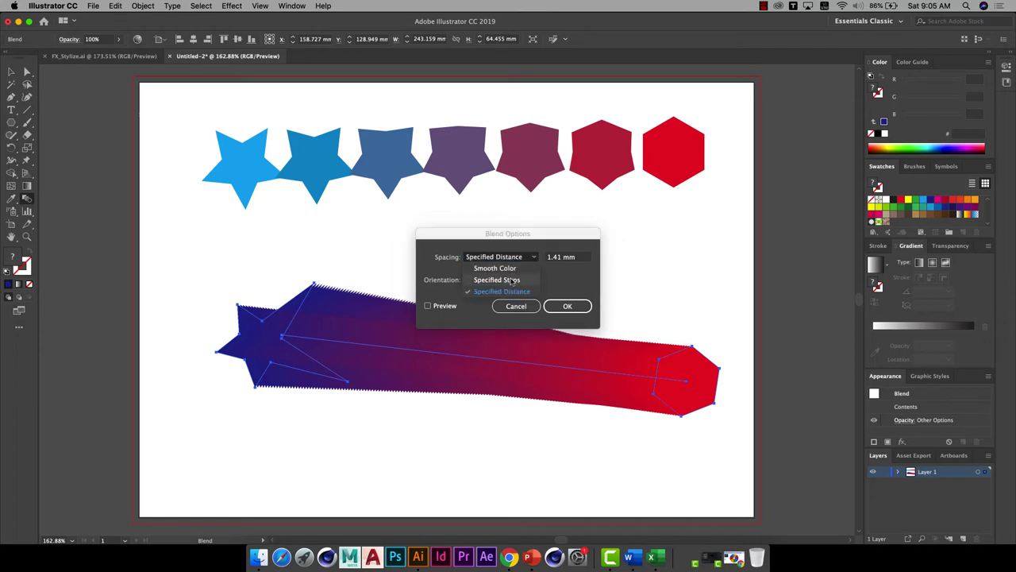
pyautogui.click(512, 281)
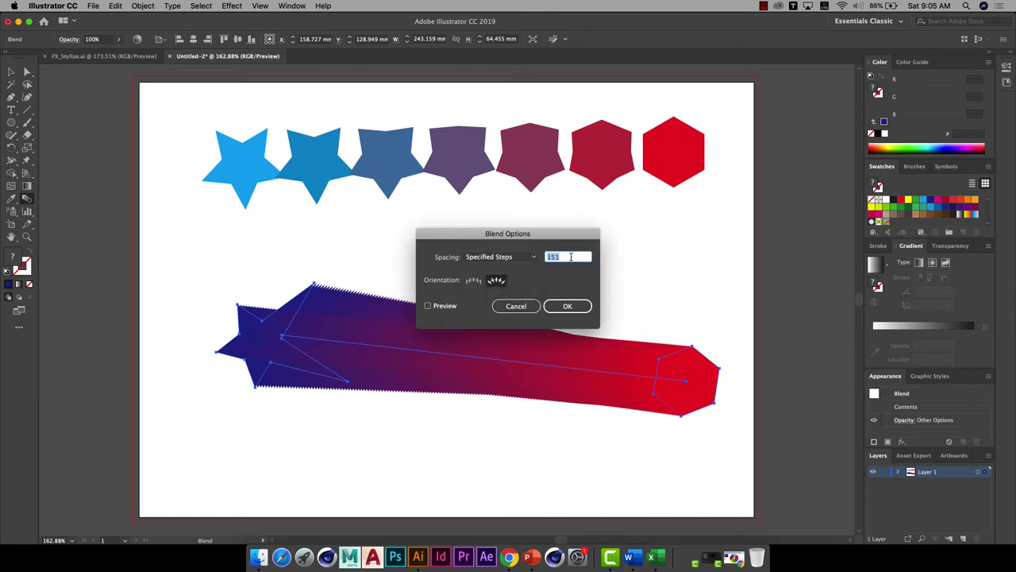
pyautogui.click(446, 307)
pyautogui.click(567, 305)
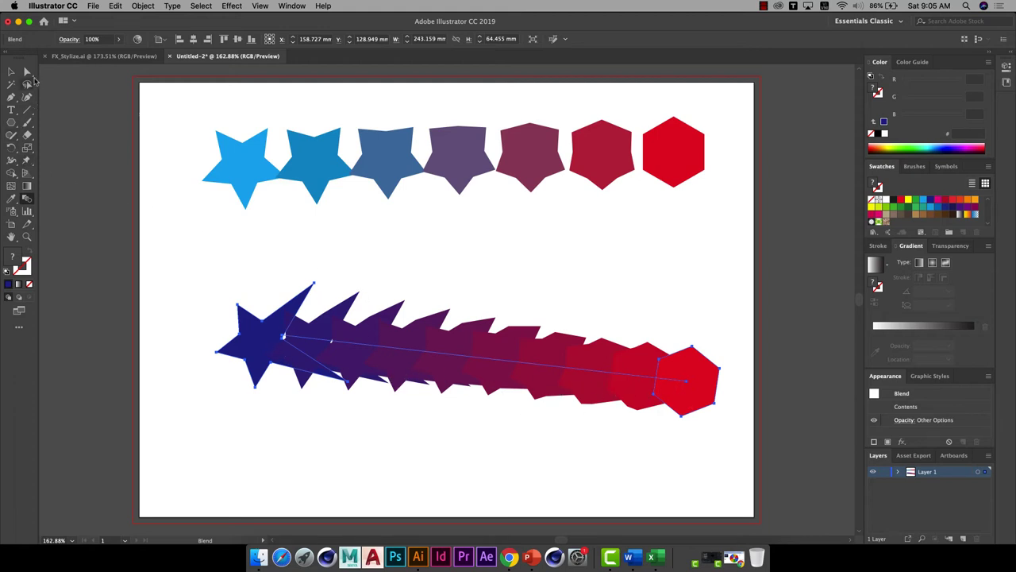
# Make the lower spine's end anchor smooth and drag both anchors' handles into an S-curve
pyautogui.click(27, 71)
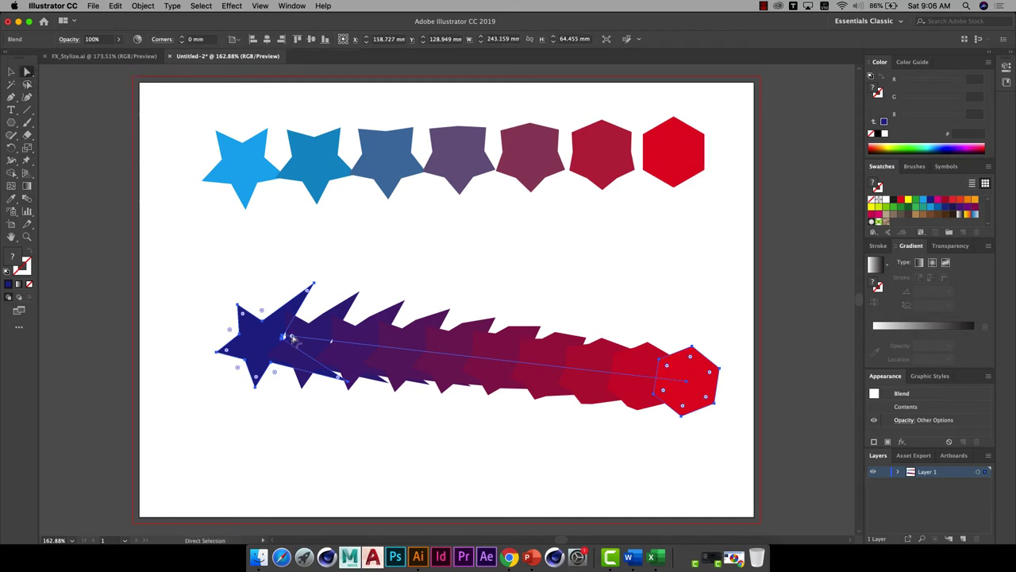
pyautogui.click(687, 383)
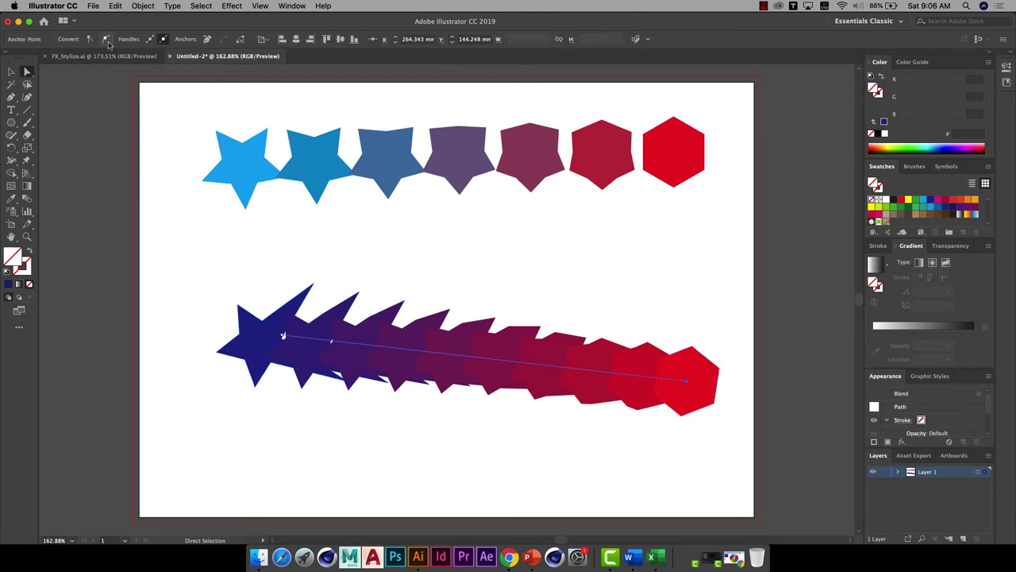
pyautogui.click(105, 39)
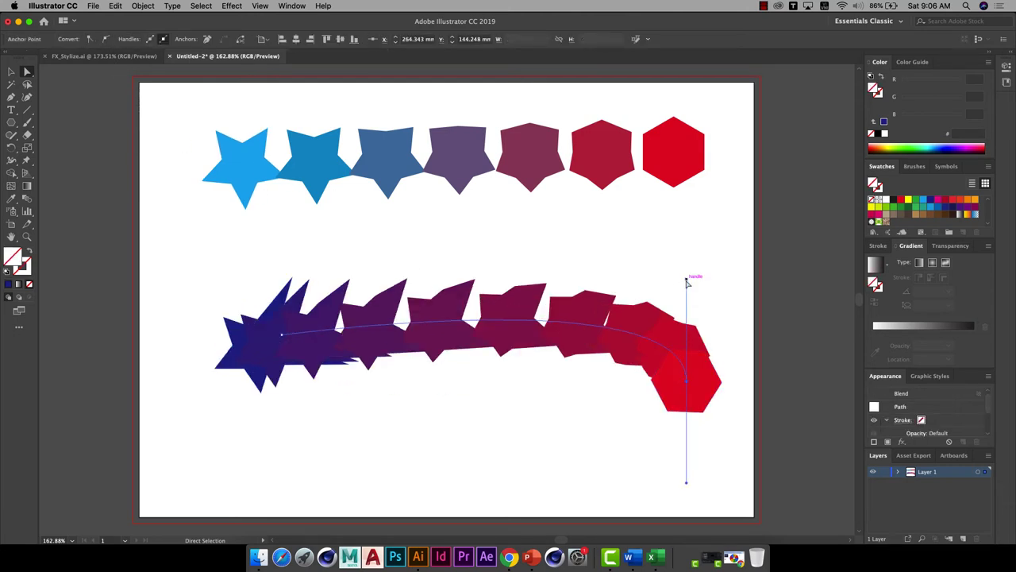
pyautogui.moveTo(686, 280); pyautogui.dragTo(557, 206)
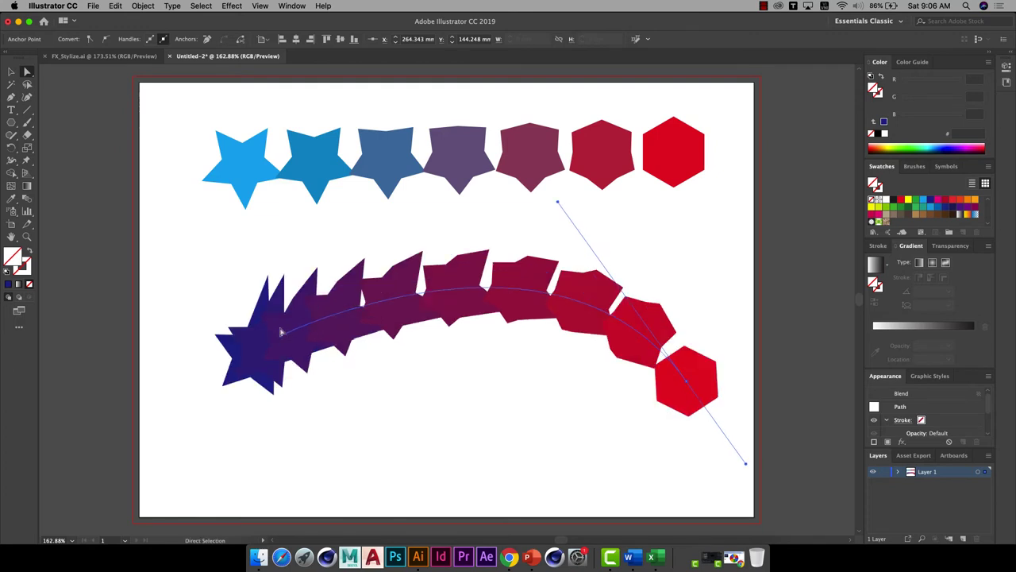
pyautogui.moveTo(282, 335); pyautogui.dragTo(206, 394)
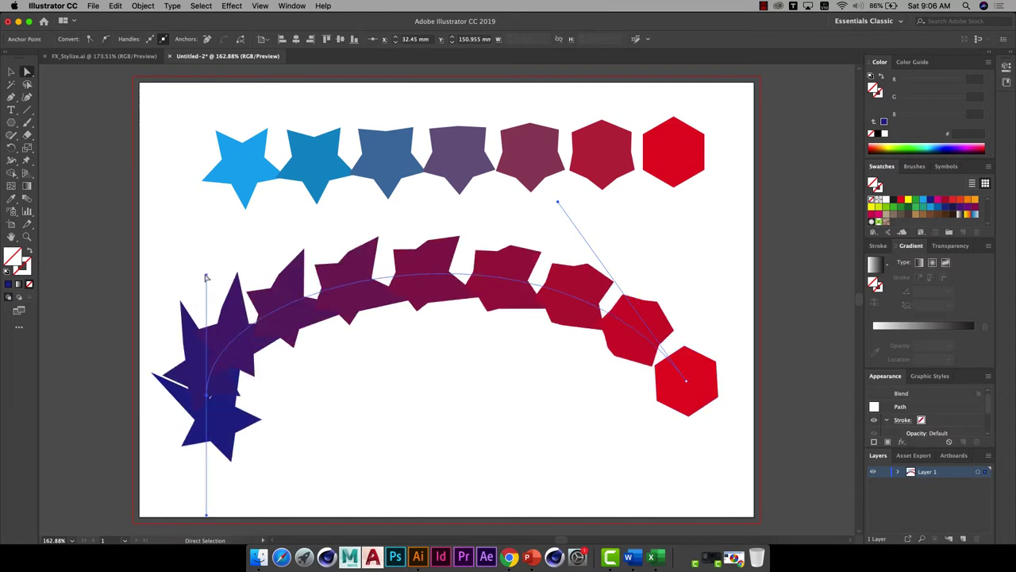
pyautogui.moveTo(205, 277); pyautogui.dragTo(579, 420)
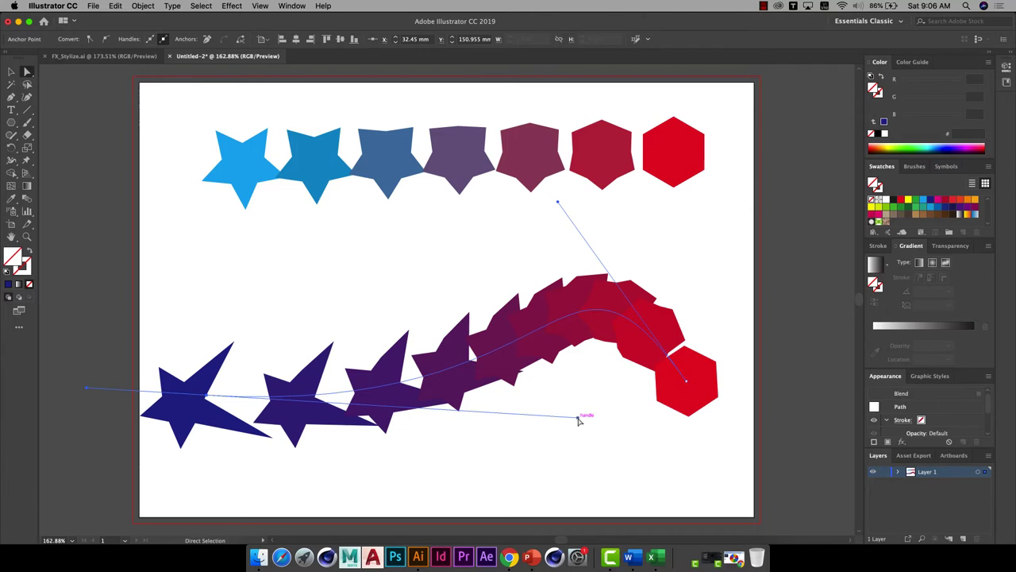
pyautogui.moveTo(579, 421); pyautogui.dragTo(421, 480)
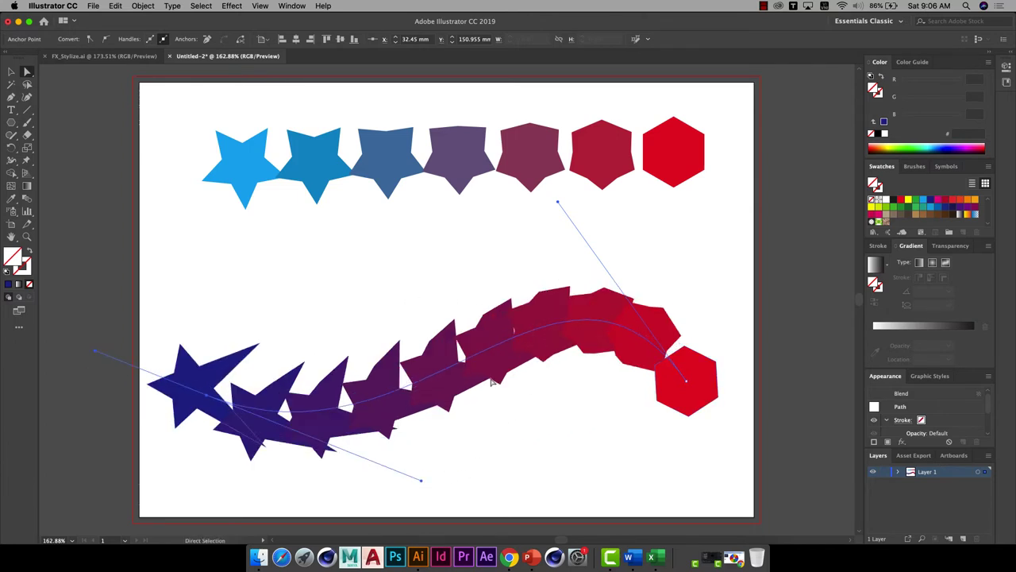
# Draw a 121.11 mm circle over the middle of the page with the Ellipse Tool
pyautogui.click(11, 124)
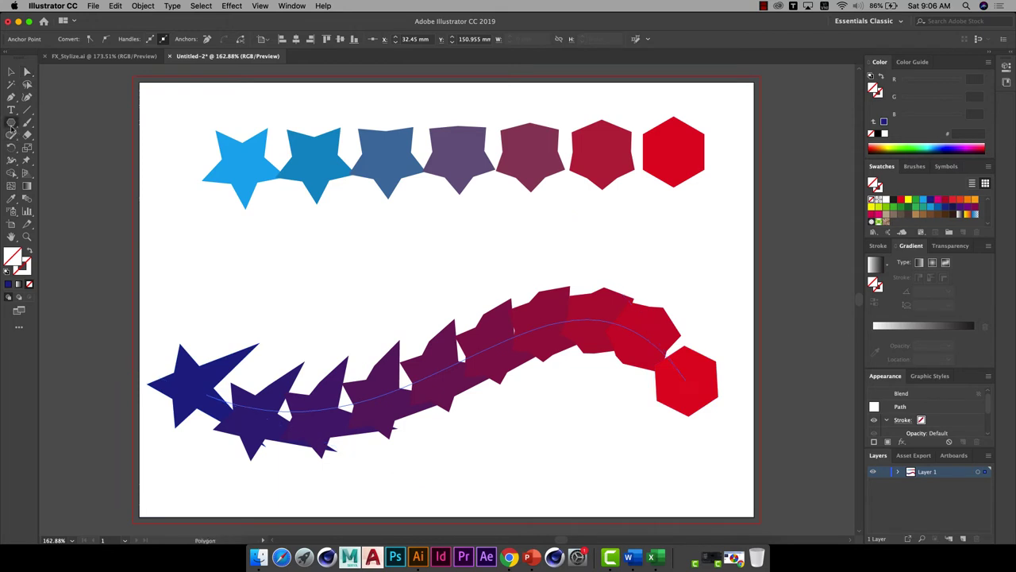
pyautogui.moveTo(11, 124); pyautogui.dragTo(71, 147)
pyautogui.moveTo(316, 115)
pyautogui.mouseDown()
pyautogui.moveTo(467, 284)
pyautogui.moveTo(591, 389)
pyautogui.mouseUp()
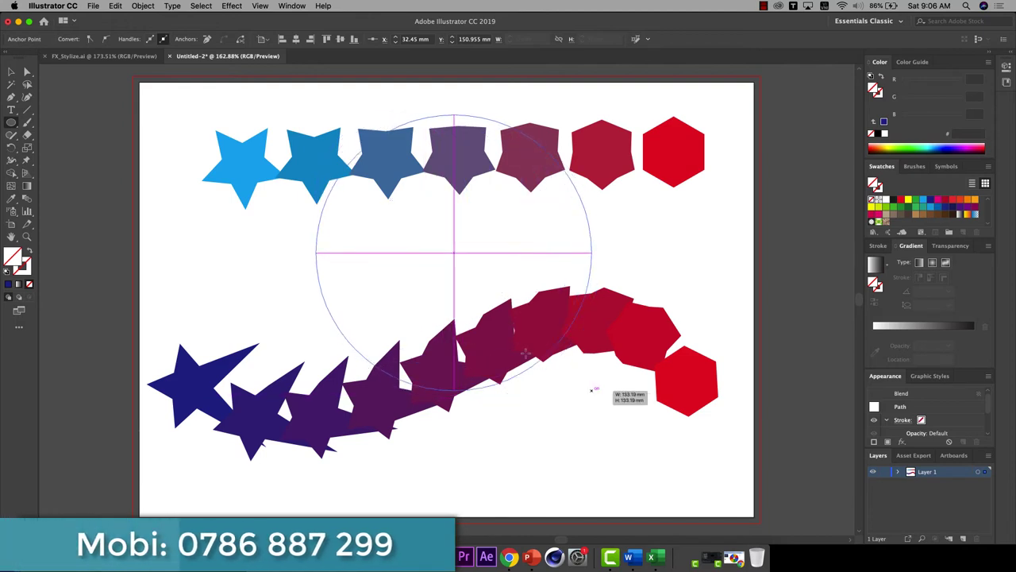
pyautogui.moveTo(591, 389); pyautogui.dragTo(566, 365)
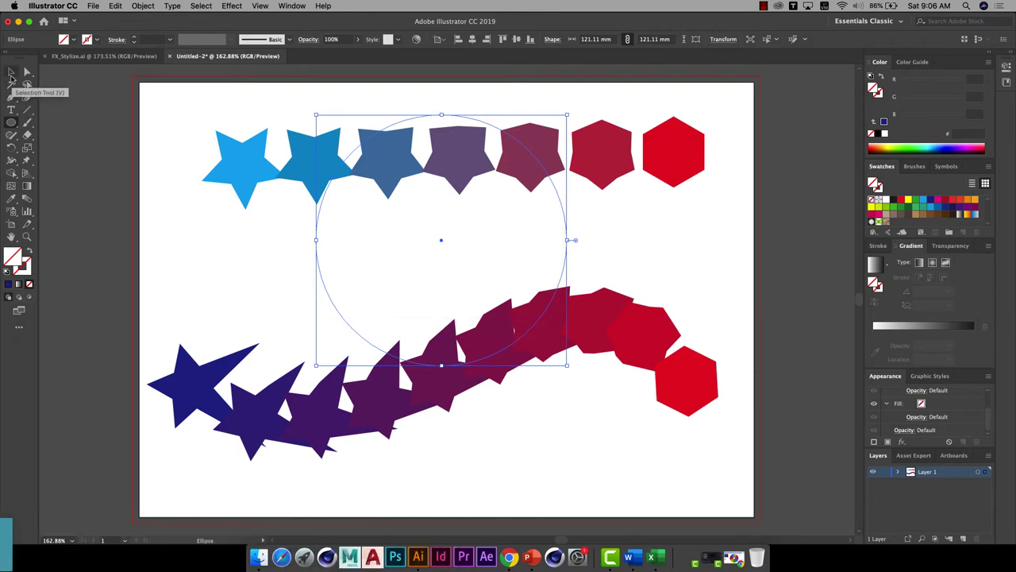
# Give the circle default white fill and black stroke, and select it with the top star blend
pyautogui.click(11, 72)
pyautogui.moveTo(302, 97)
pyautogui.mouseDown()
pyautogui.moveTo(459, 188)
pyautogui.moveTo(474, 213)
pyautogui.mouseUp()
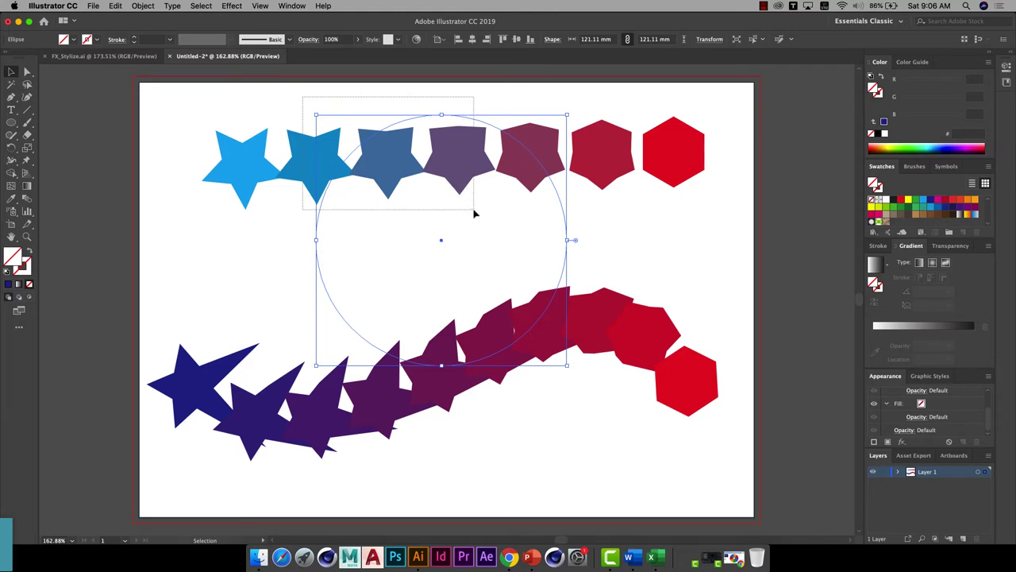
pyautogui.moveTo(474, 213); pyautogui.dragTo(475, 214)
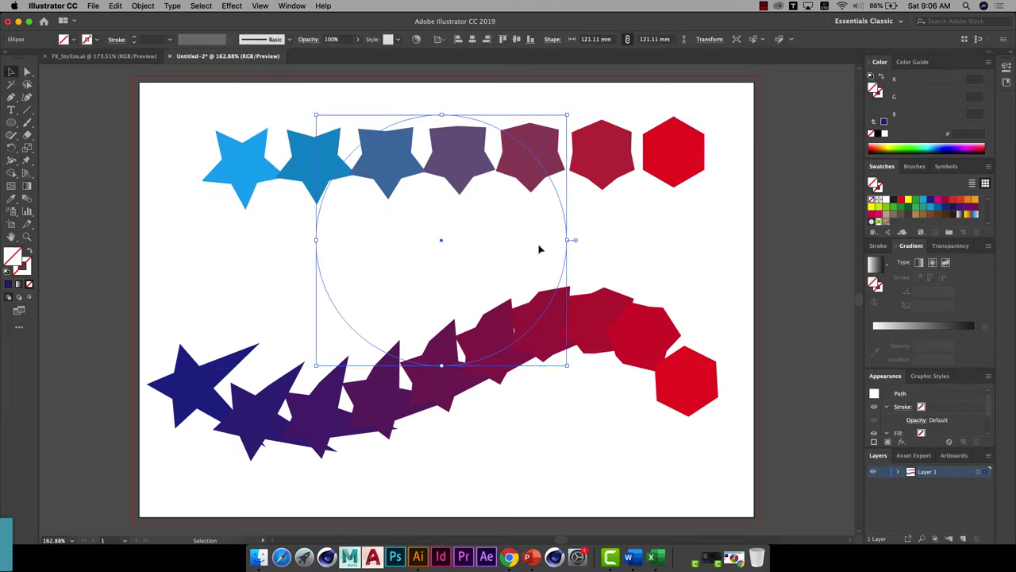
pyautogui.press('d')
pyautogui.moveTo(240, 261); pyautogui.dragTo(434, 134)
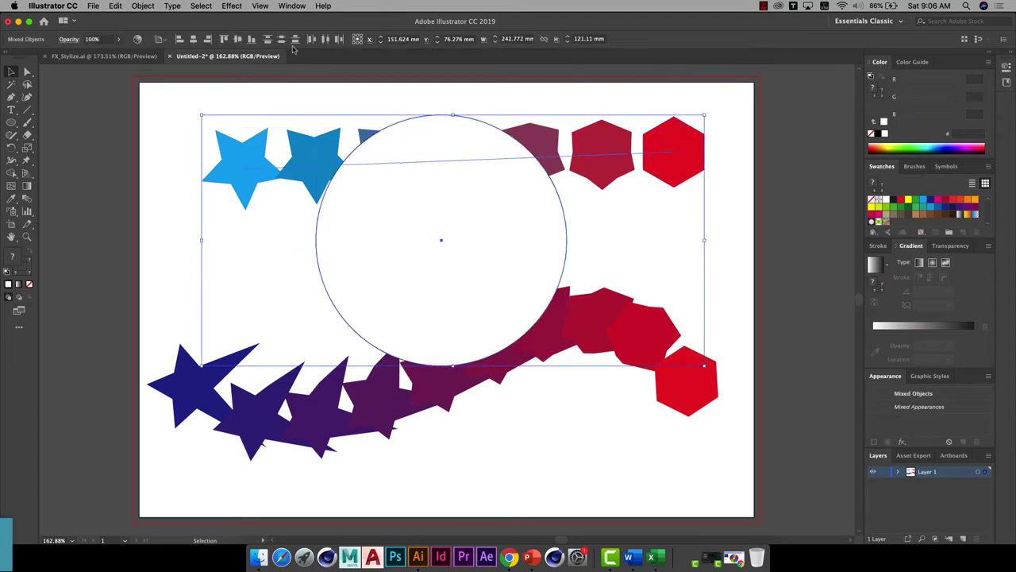
# Try wrapping the top blend onto the circle and moving the wavy blend, then undo back to the straight blend
pyautogui.click(231, 7)
pyautogui.click(231, 6)
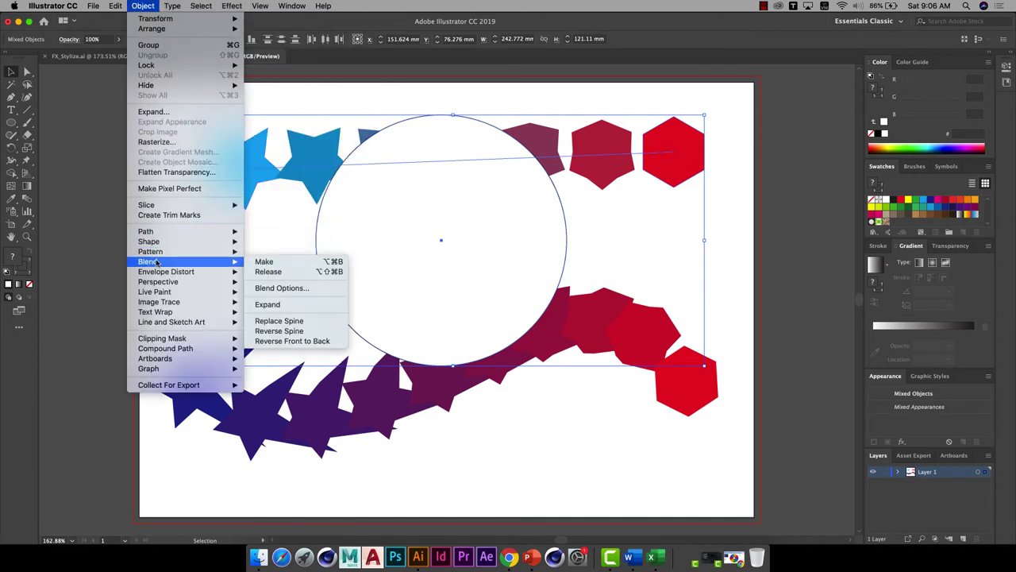
pyautogui.moveTo(148, 261)
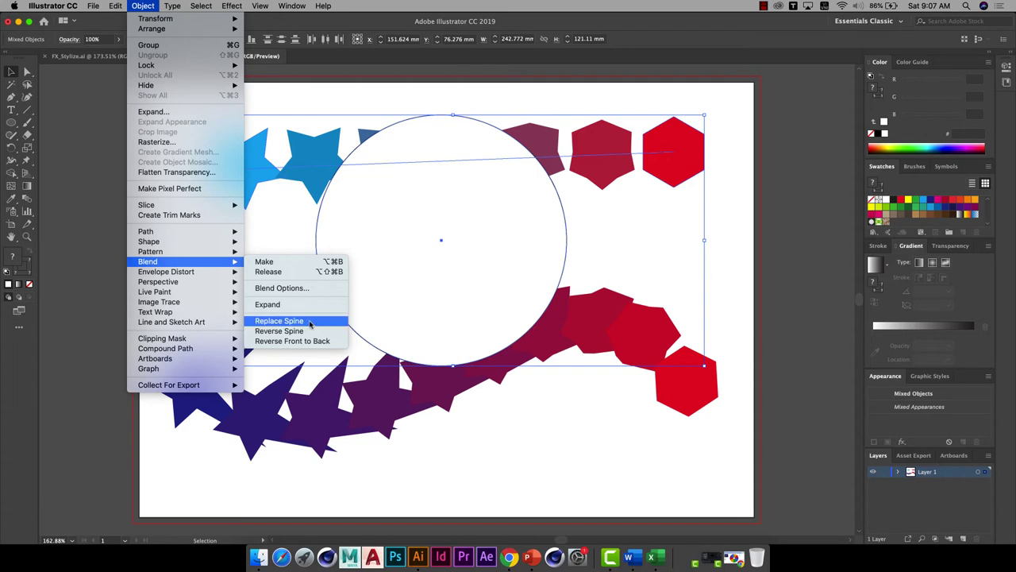
pyautogui.click(309, 322)
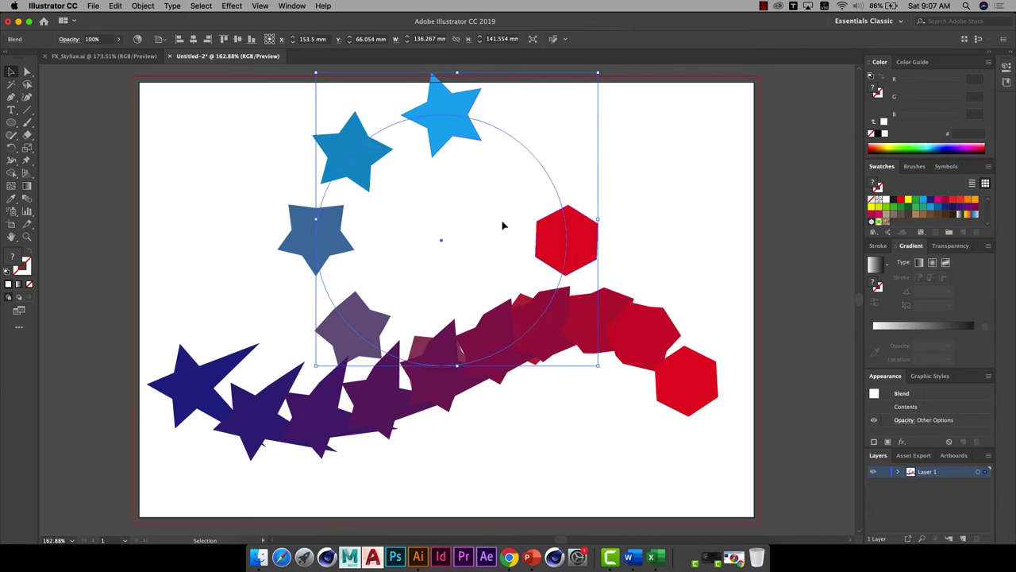
pyautogui.moveTo(646, 354); pyautogui.dragTo(685, 456)
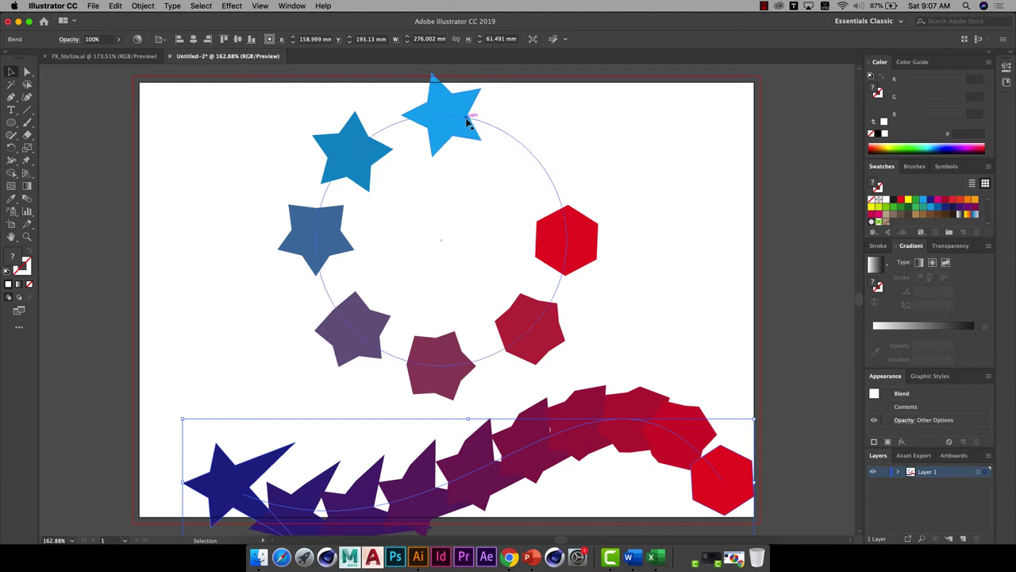
pyautogui.press('super+z')
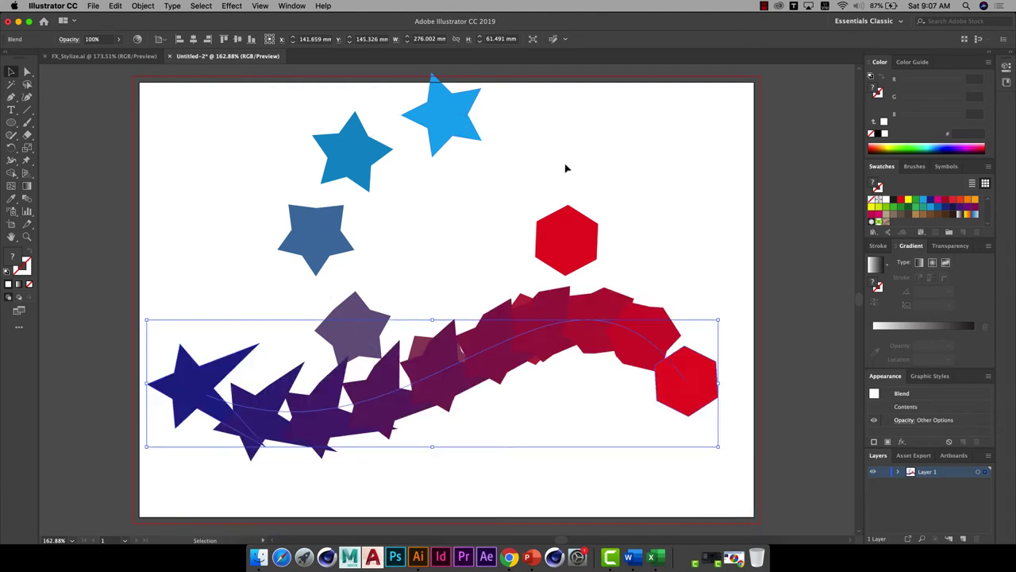
pyautogui.press('super+z')
pyautogui.press('super+z')
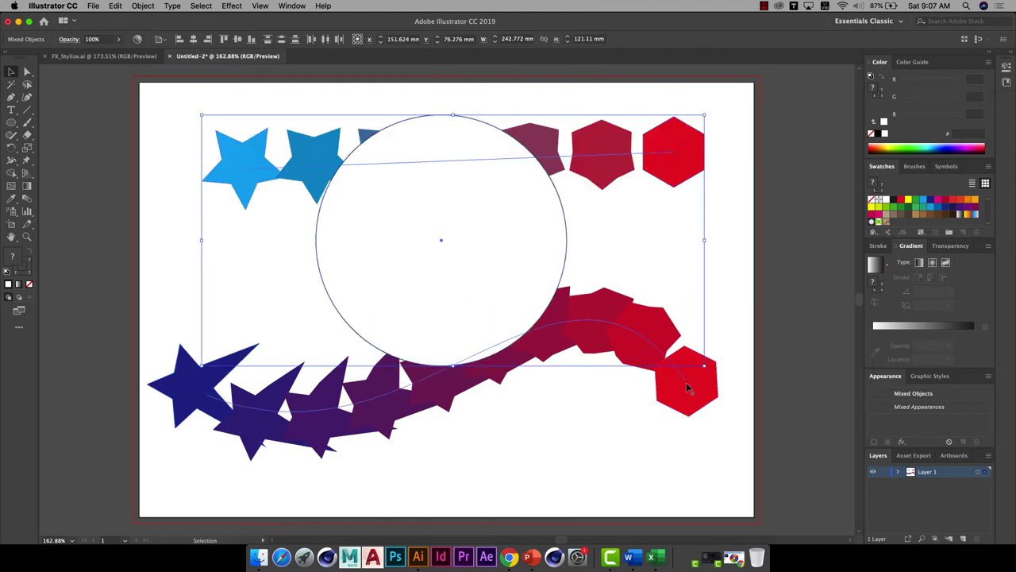
# Undo twice more, then shrink the light blue star at the blend's start around its centre
pyautogui.press('super+z')
pyautogui.press('super+z')
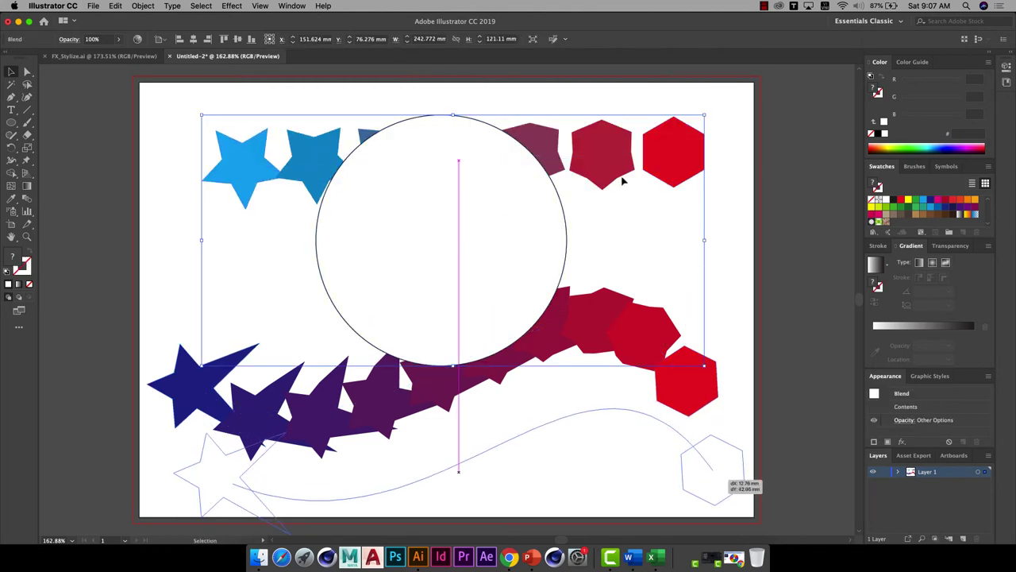
pyautogui.press('super+z')
pyautogui.click(27, 72)
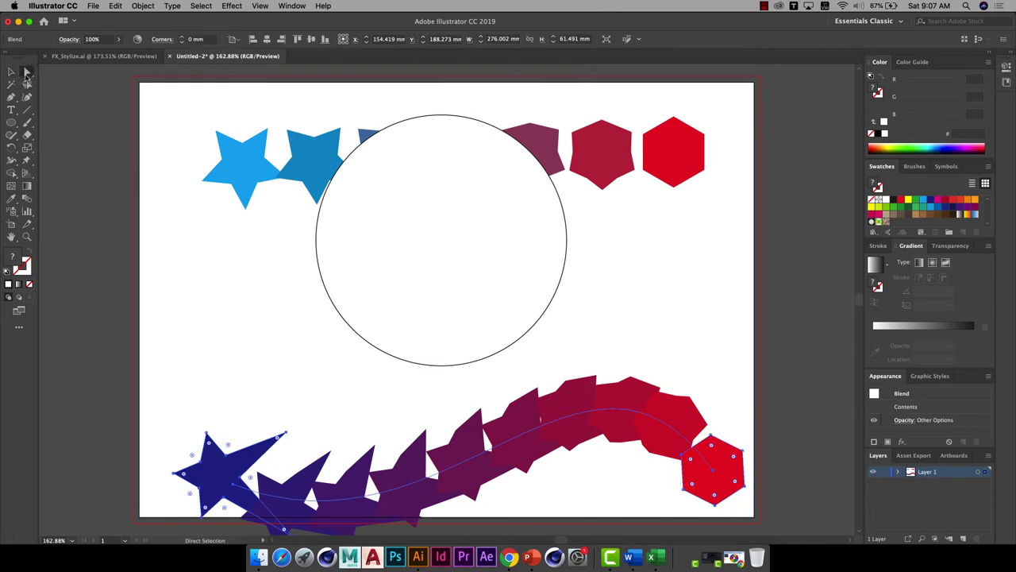
pyautogui.click(232, 184)
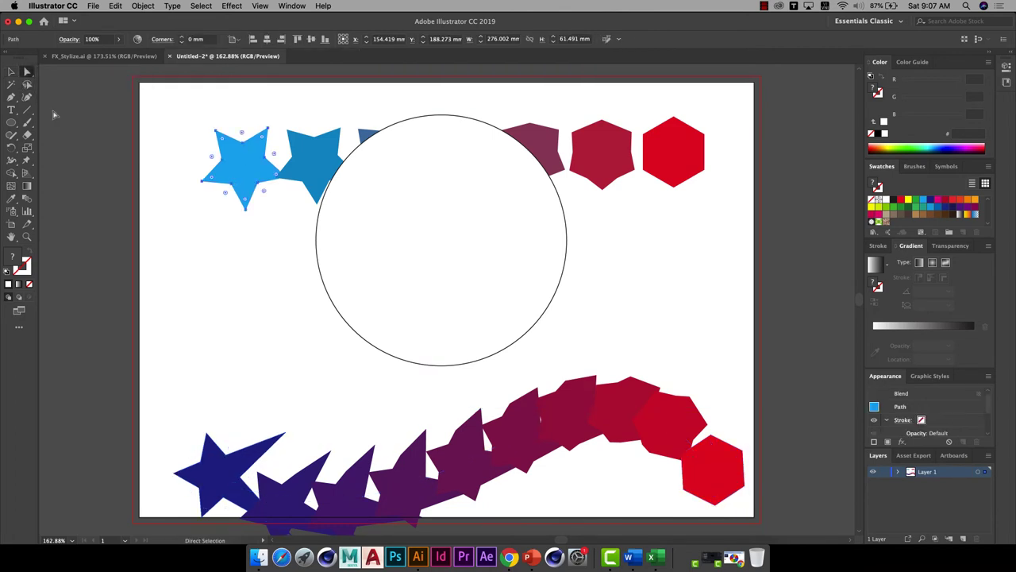
pyautogui.click(12, 71)
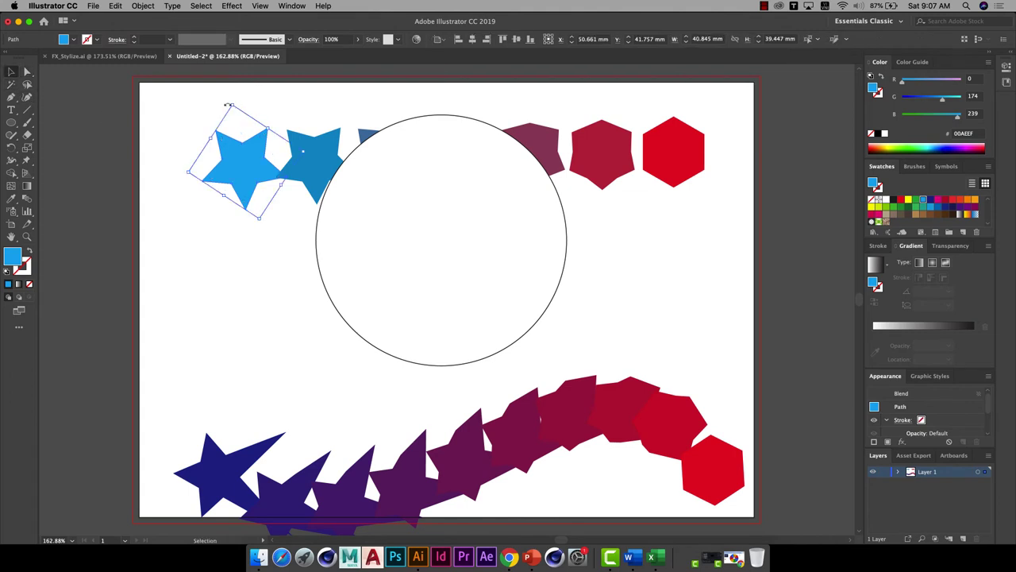
pyautogui.moveTo(233, 105); pyautogui.dragTo(240, 137)
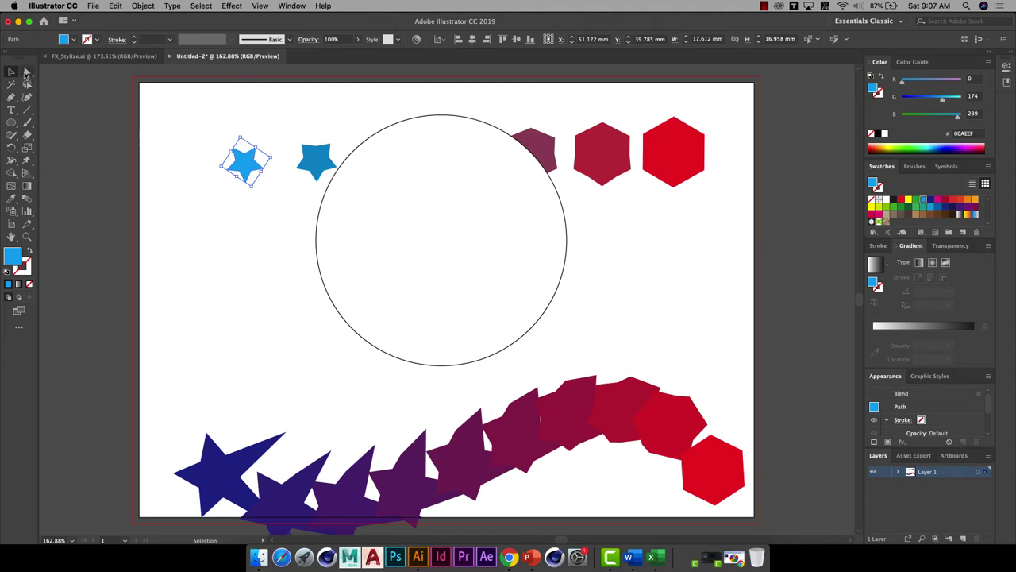
# Shrink the red hexagon at the blend's end to about 14.7 mm to match the star
pyautogui.click(27, 73)
pyautogui.click(658, 174)
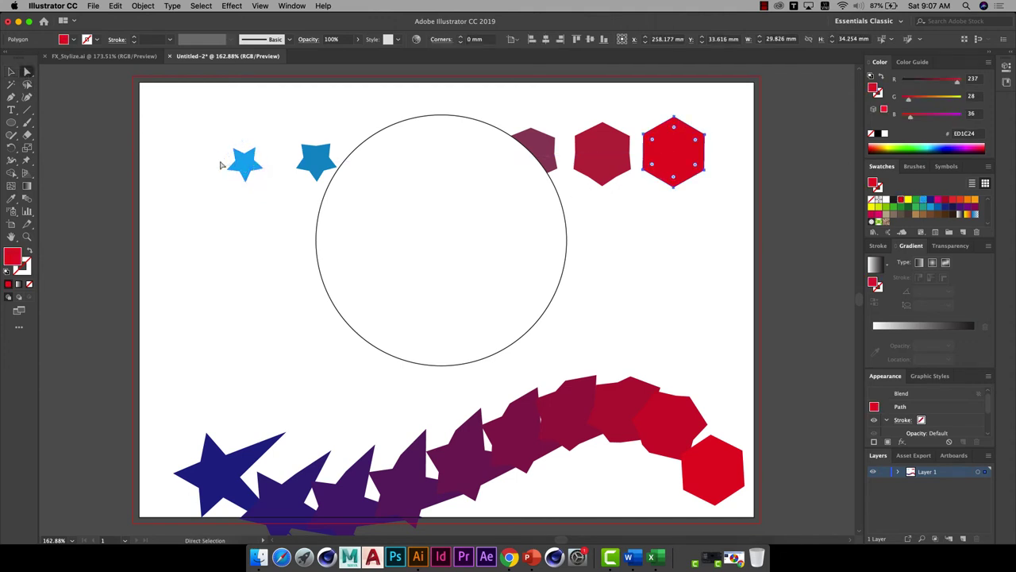
pyautogui.click(11, 72)
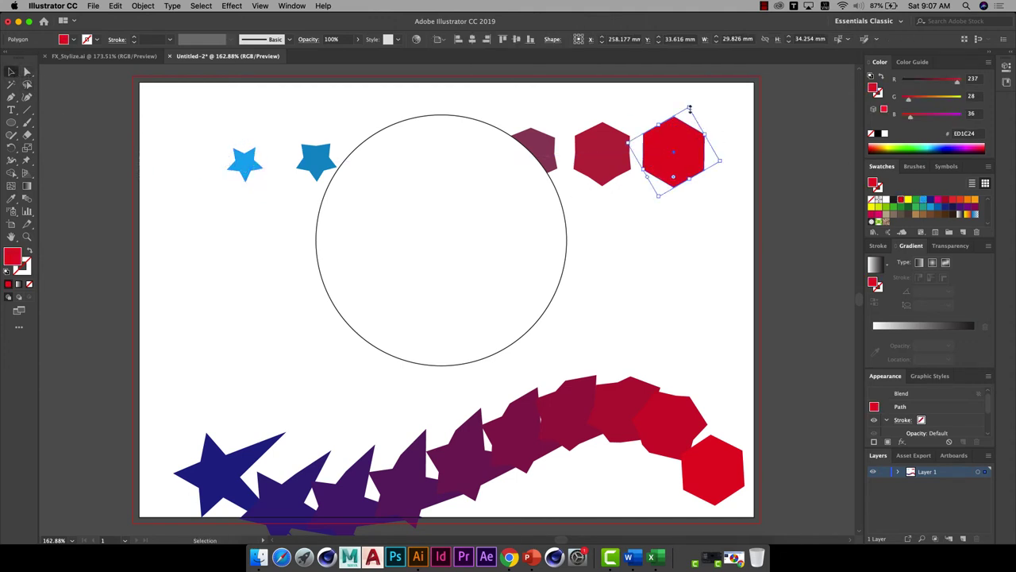
pyautogui.moveTo(689, 117); pyautogui.dragTo(691, 129)
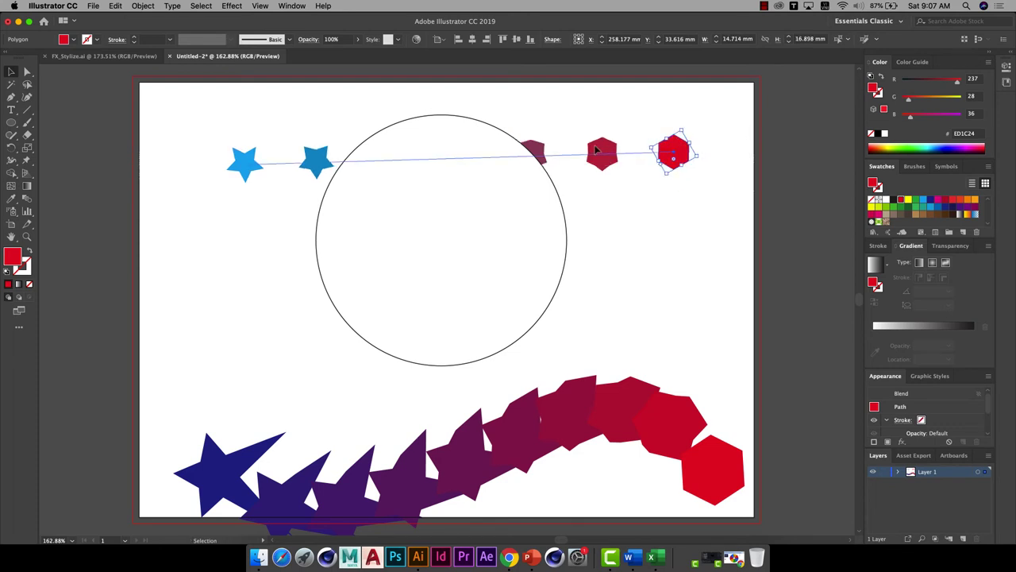
# Give the straight star-to-hexagon blend 20 specified steps, with Preview on
pyautogui.click(245, 165)
pyautogui.doubleClick(27, 198)
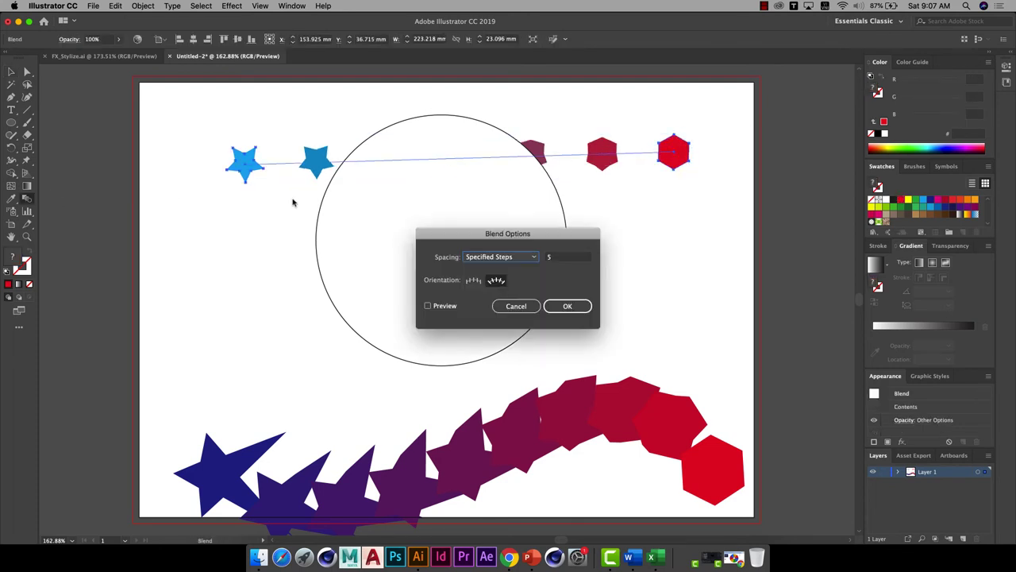
pyautogui.click(560, 259)
pyautogui.write('20')
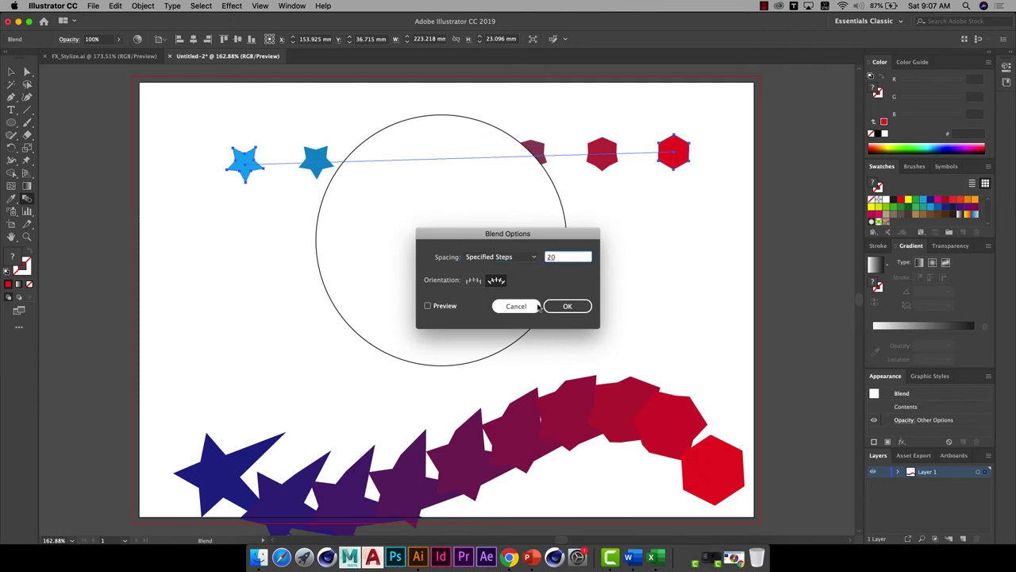
pyautogui.click(447, 307)
pyautogui.click(566, 306)
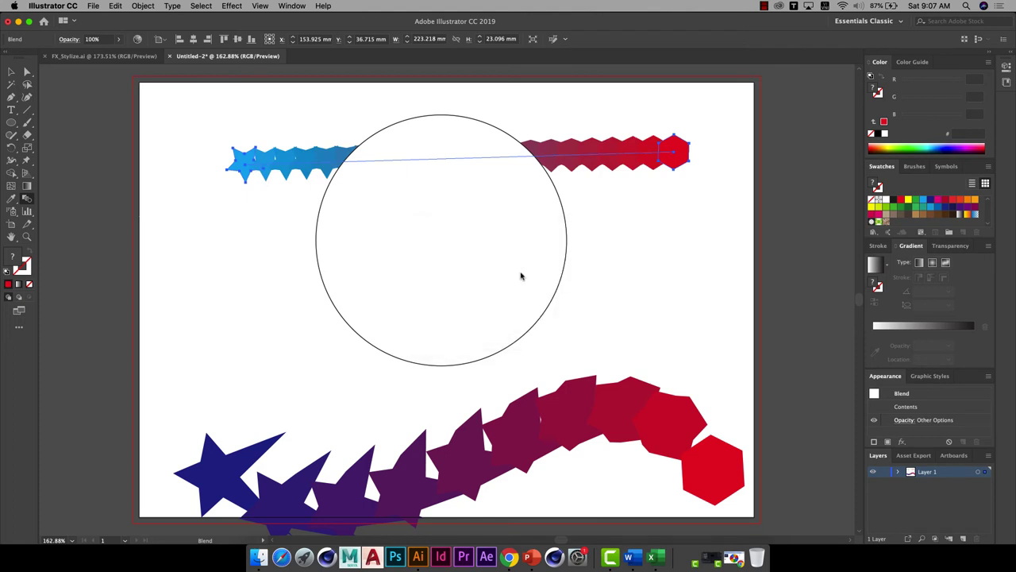
# Select the 20-step blend together with the circle
pyautogui.click(11, 72)
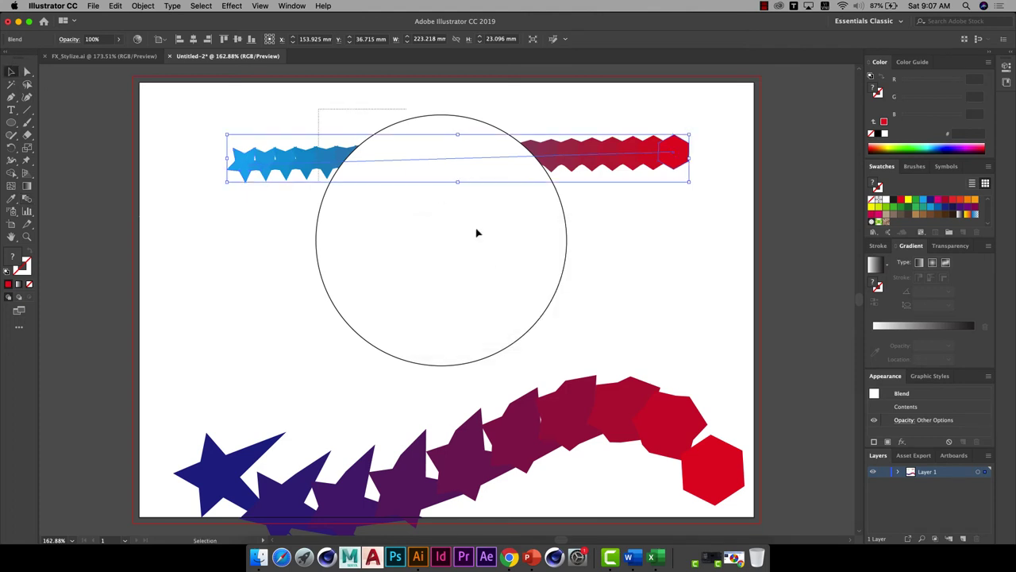
pyautogui.moveTo(315, 111); pyautogui.dragTo(477, 230)
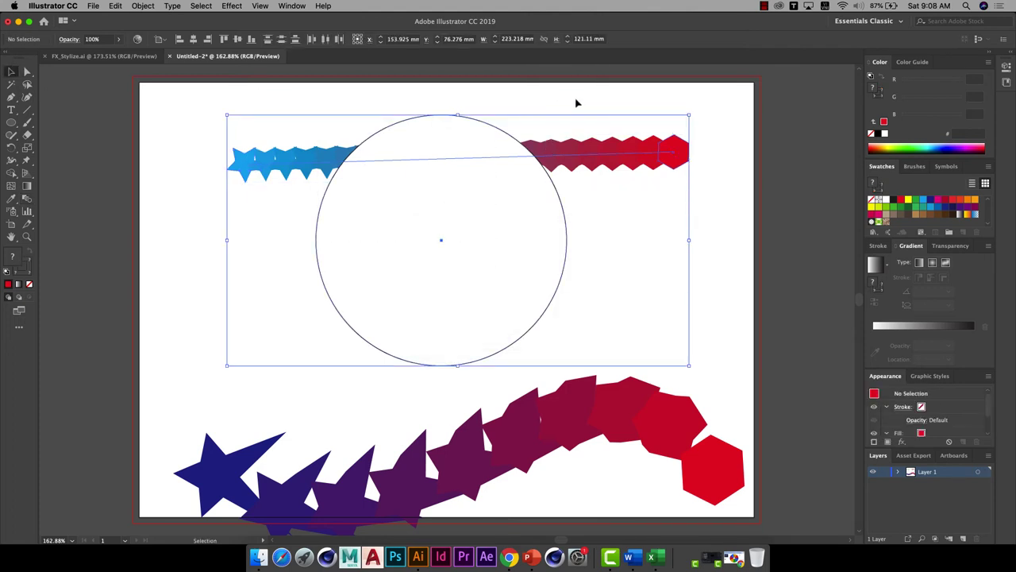
pyautogui.moveTo(575, 100); pyautogui.dragTo(445, 201)
# Apply Object > Blend > Replace Spine so the 20-step blend follows the circle
pyautogui.click(143, 7)
pyautogui.moveTo(147, 261)
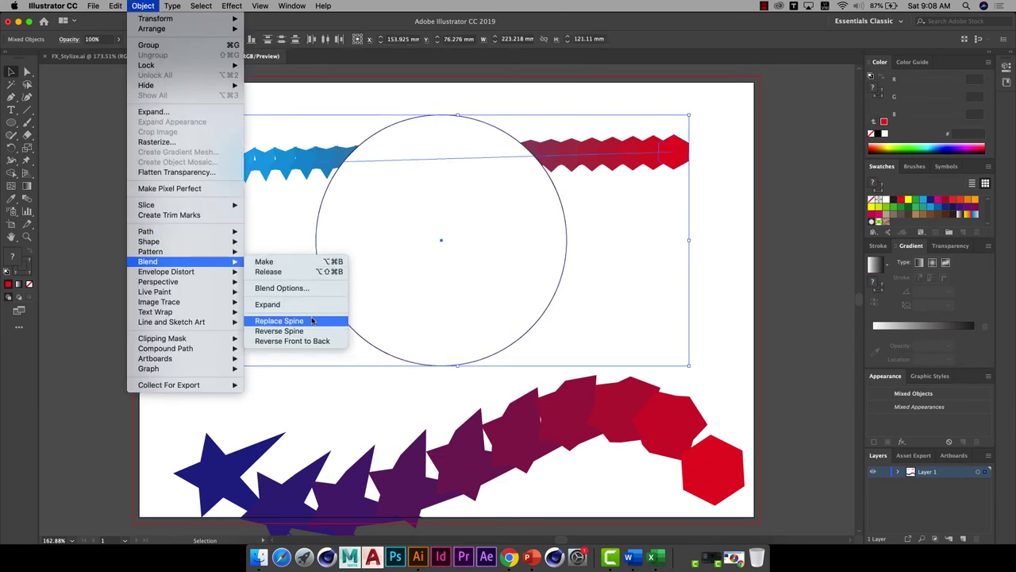
pyautogui.click(312, 320)
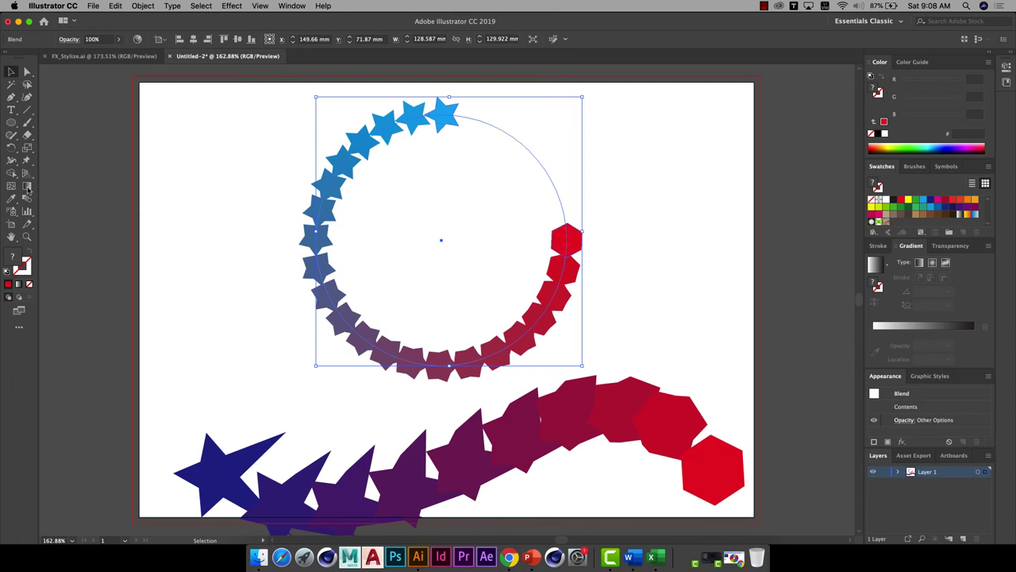
# Add an anchor point on the circle spine beside the red hexagon so the chain wraps fully around
pyautogui.click(11, 97)
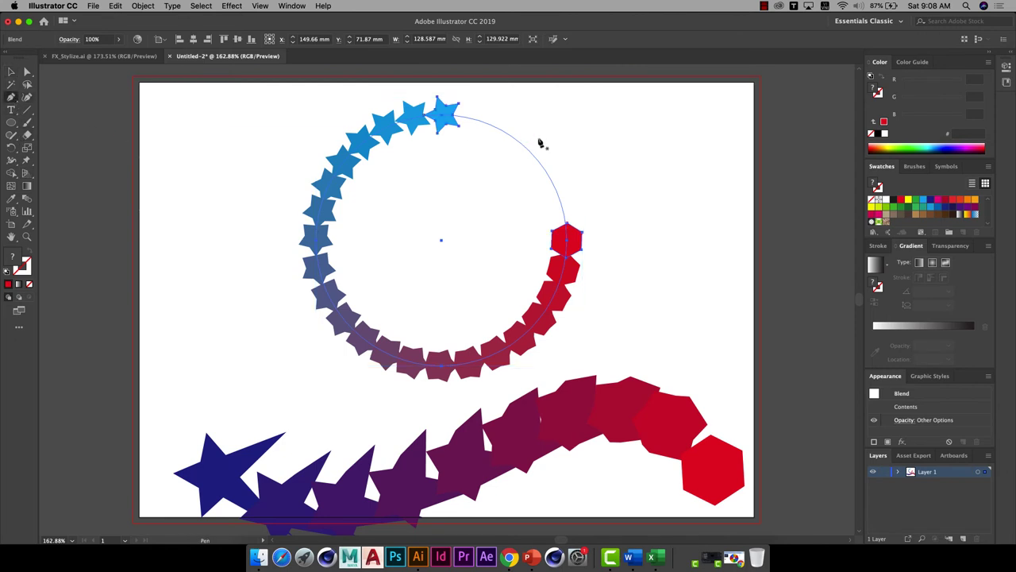
pyautogui.click(493, 128)
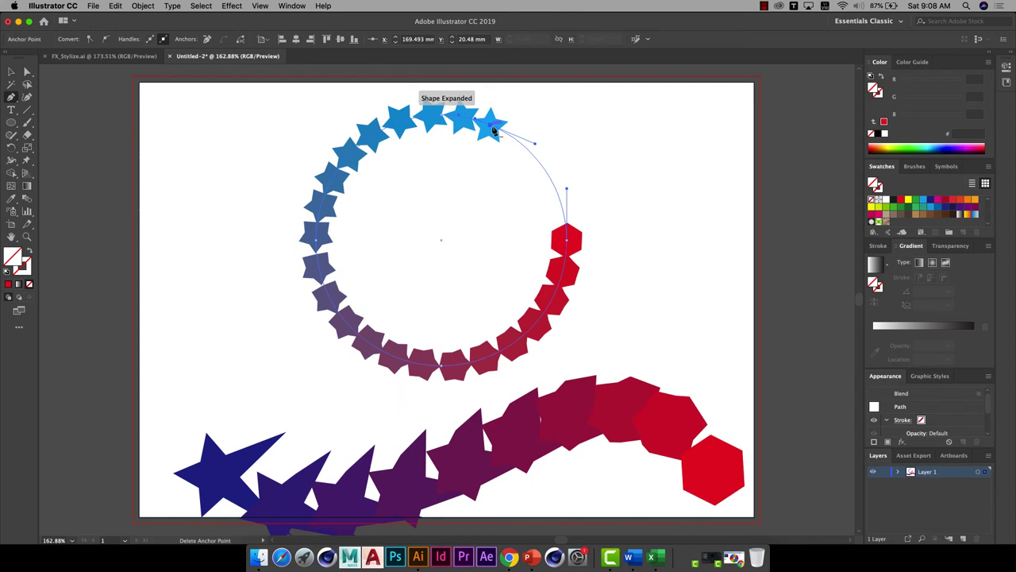
pyautogui.click(493, 128)
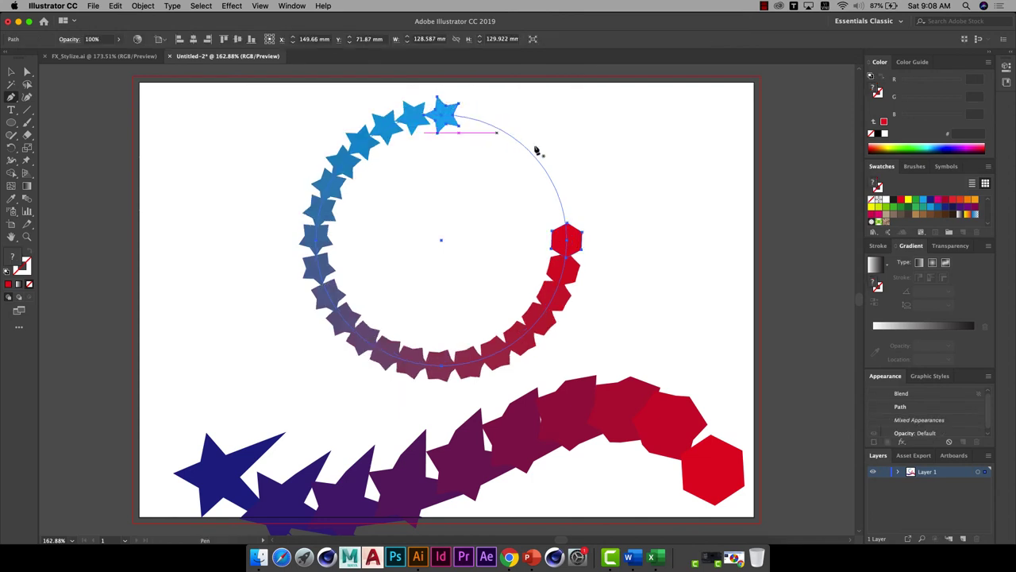
pyautogui.click(565, 219)
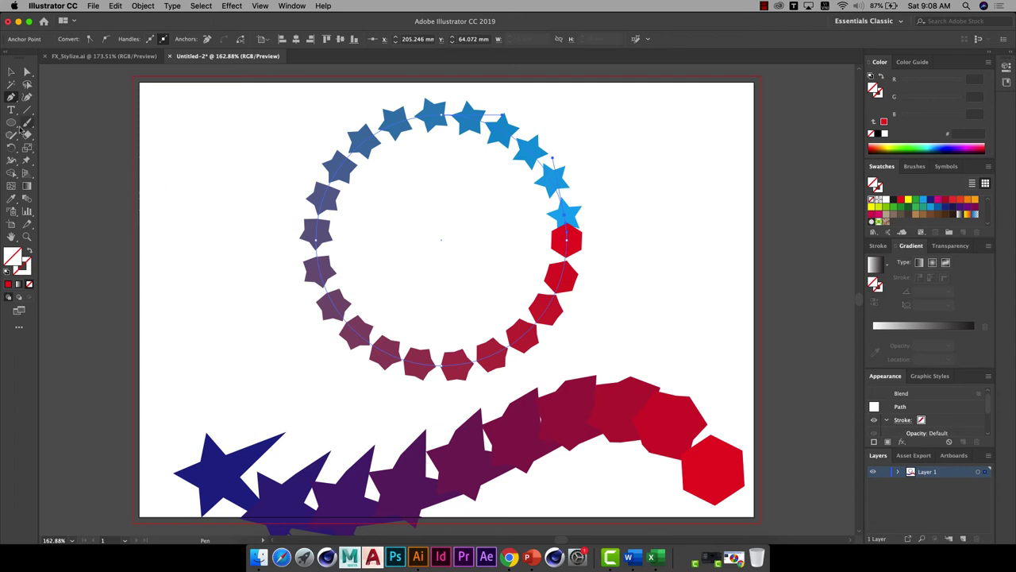
pyautogui.click(11, 71)
pyautogui.moveTo(167, 158); pyautogui.dragTo(368, 260)
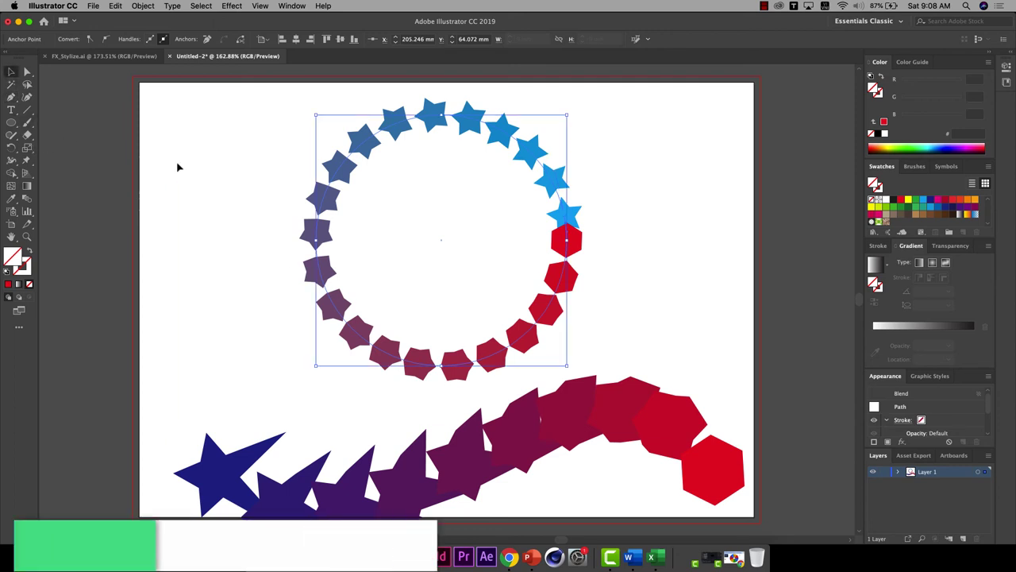
pyautogui.doubleClick(27, 198)
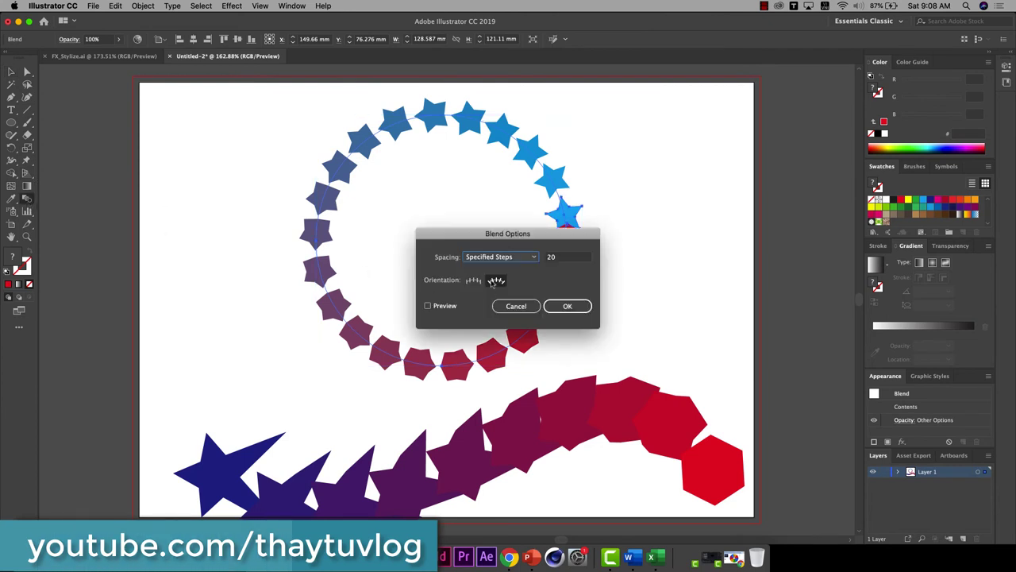
pyautogui.click(428, 306)
pyautogui.click(474, 280)
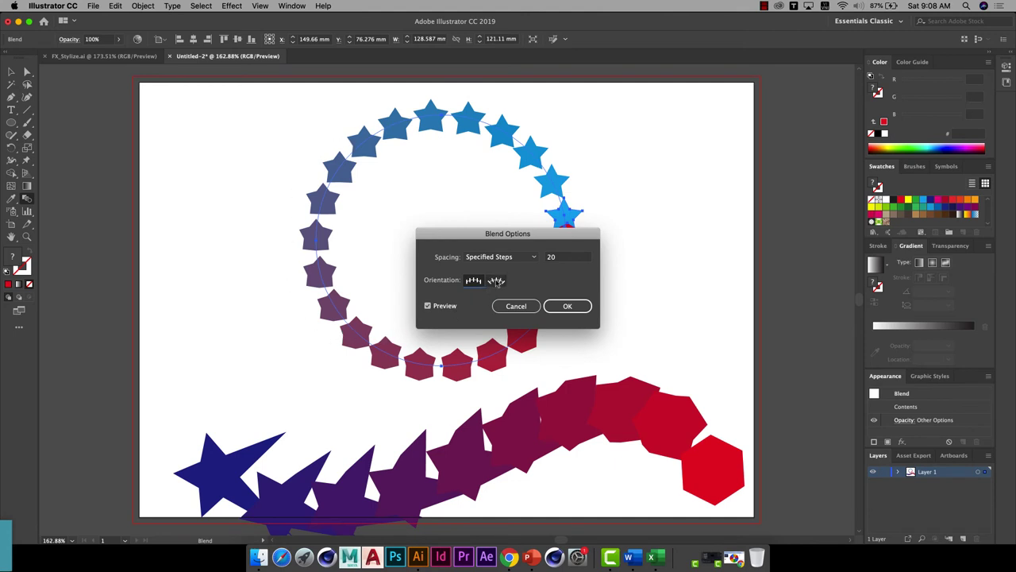
pyautogui.click(496, 281)
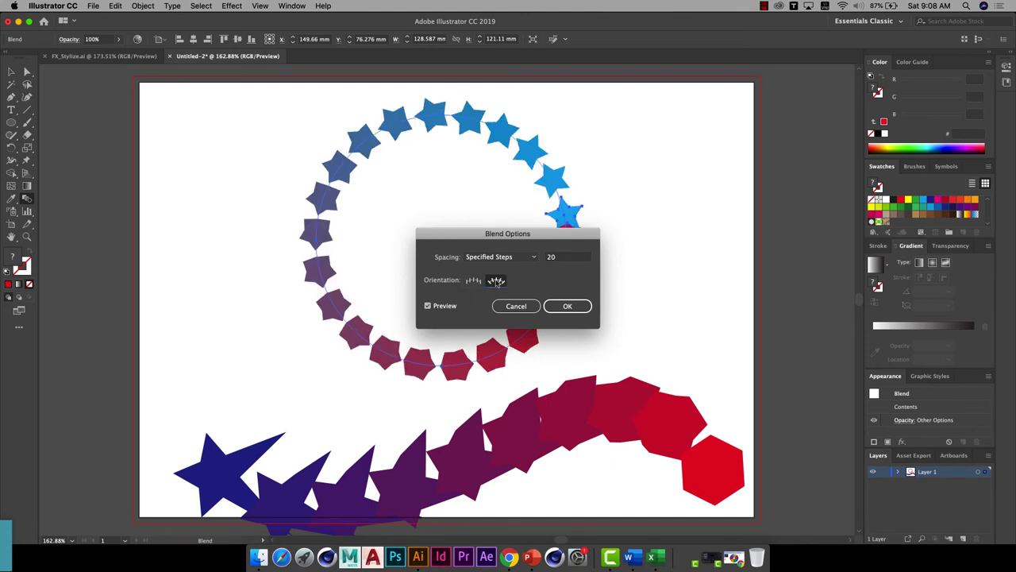
pyautogui.click(566, 306)
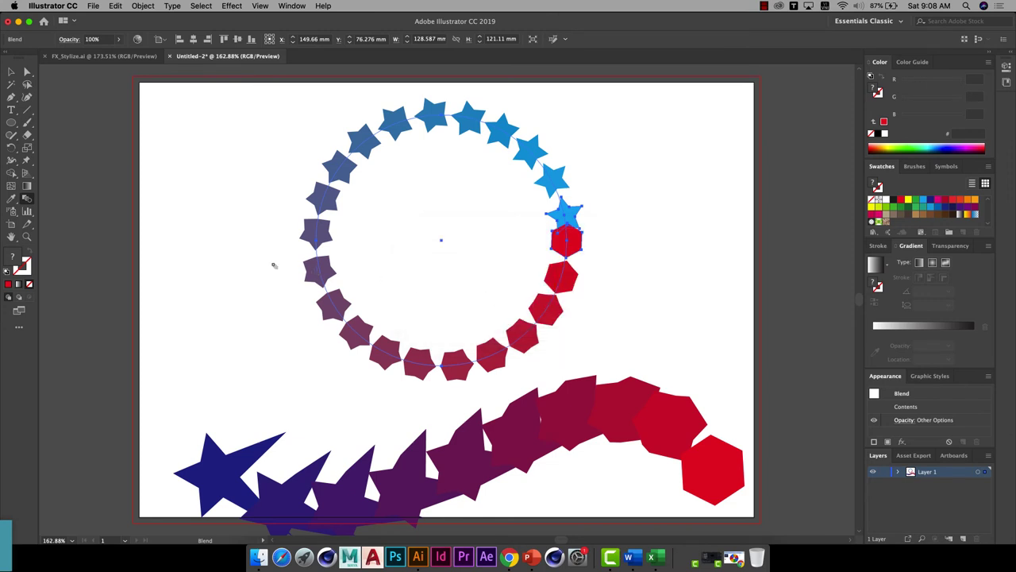
pyautogui.click(27, 201)
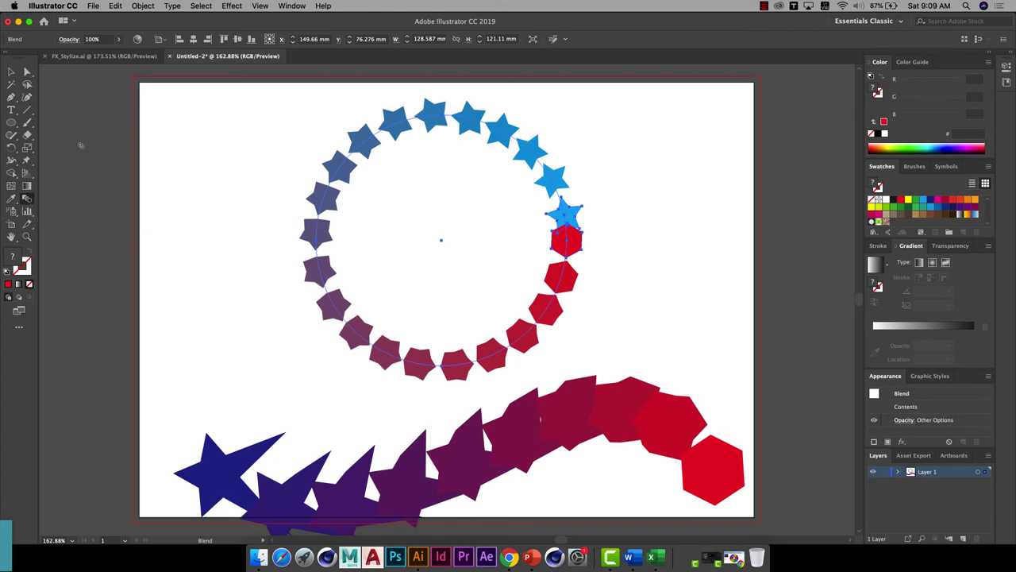
pyautogui.doubleClick(142, 8)
pyautogui.click(143, 7)
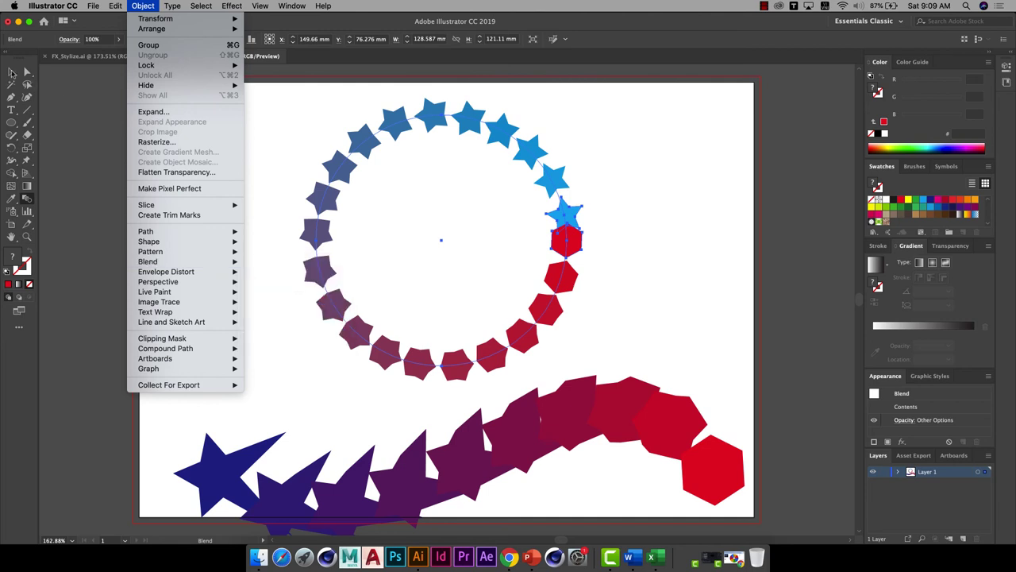
pyautogui.click(12, 72)
pyautogui.click(12, 72)
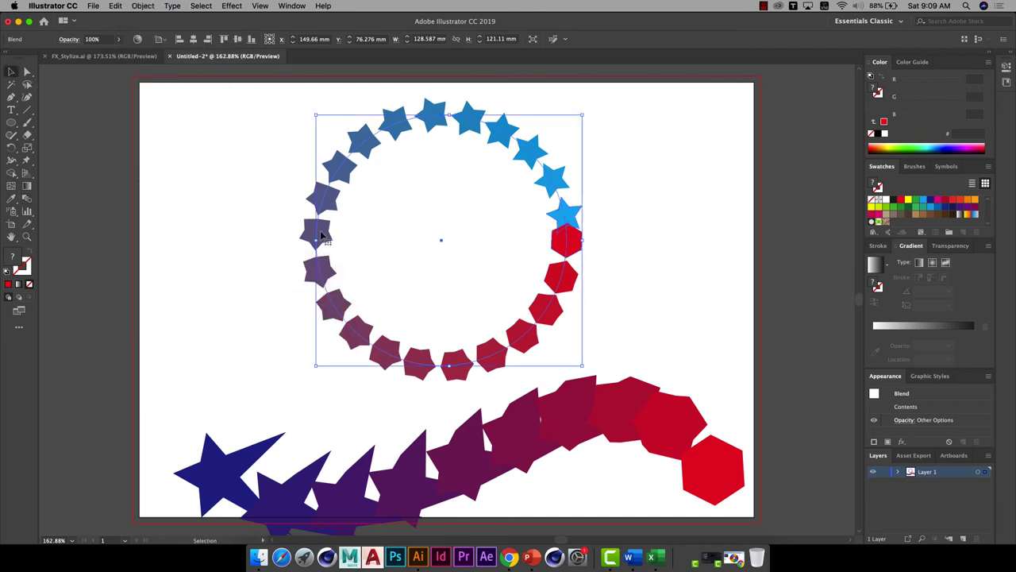
pyautogui.click(244, 260)
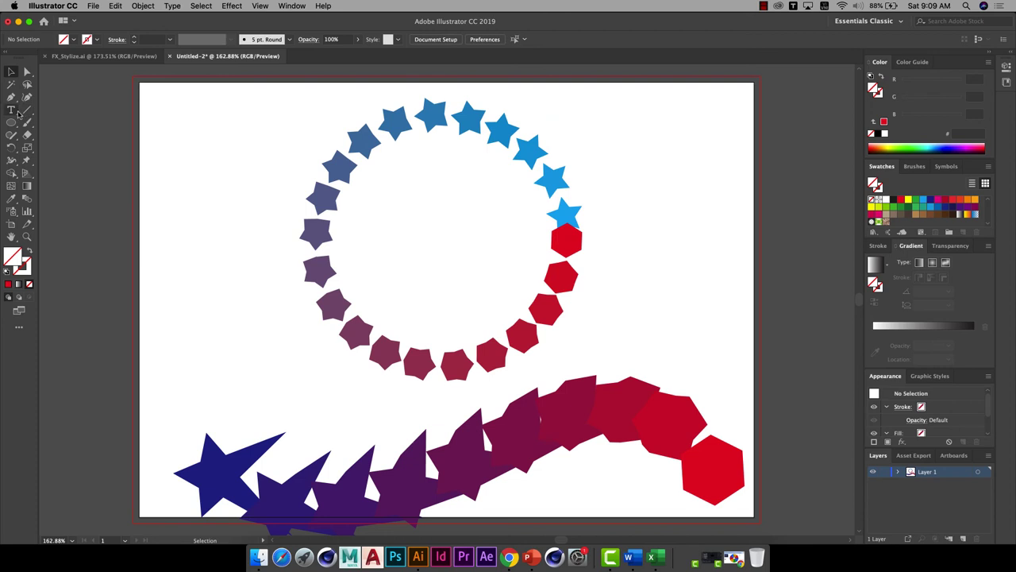
pyautogui.click(17, 112)
pyautogui.moveTo(17, 112); pyautogui.dragTo(56, 112)
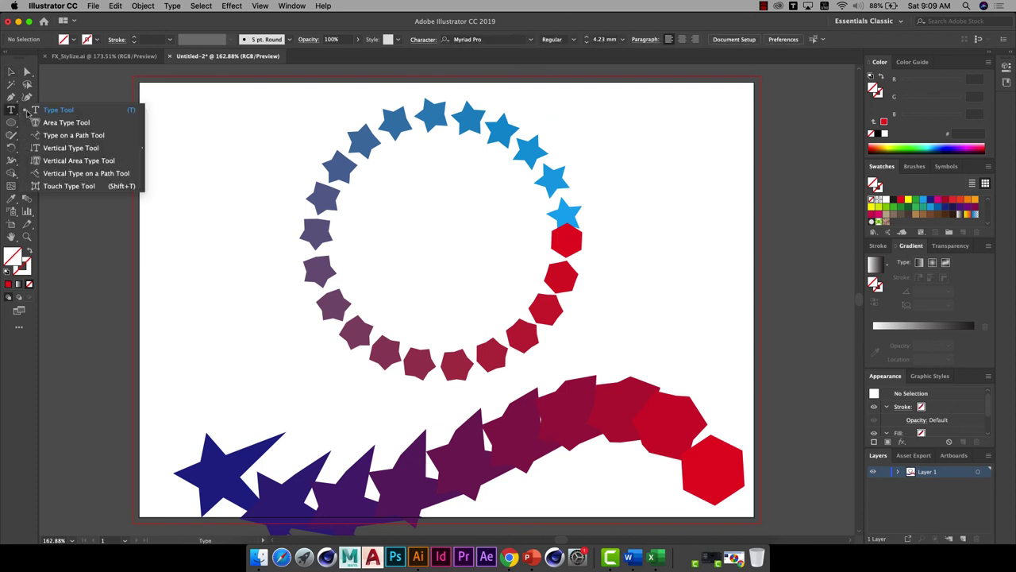
pyautogui.click(222, 257)
pyautogui.write('t')
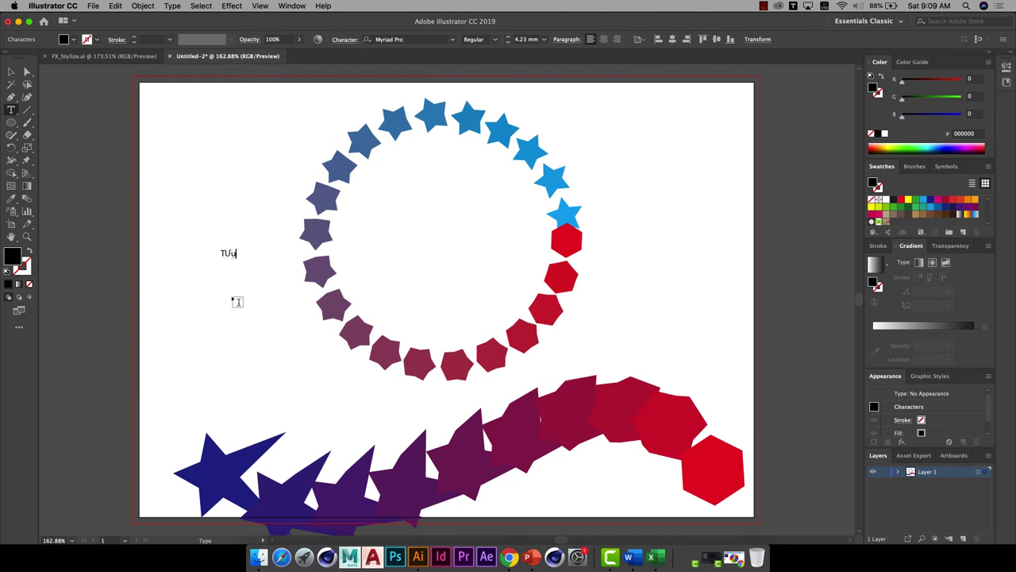
pyautogui.write('Làm Văn')
pyautogui.press('Escape')
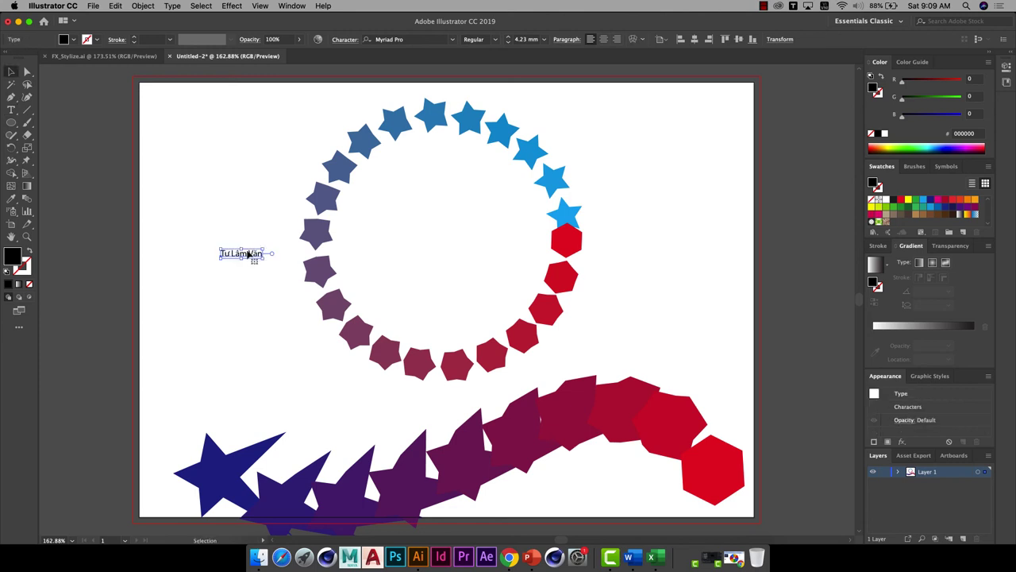
# Enlarge the text, set it in UTM A&S Graceland, centre it in the ring and fill it dark blue
pyautogui.moveTo(263, 248); pyautogui.dragTo(421, 145)
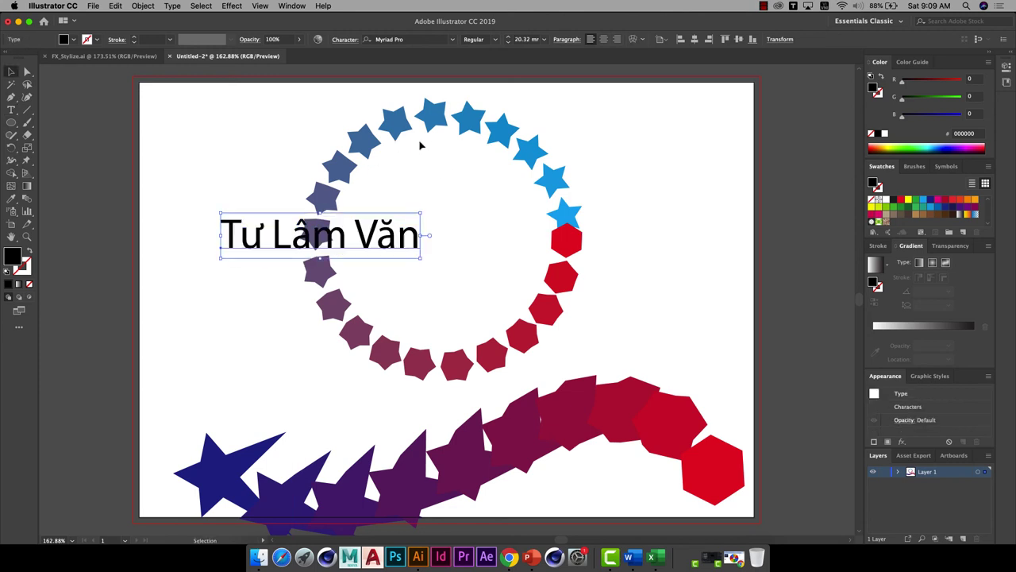
pyautogui.click(414, 40)
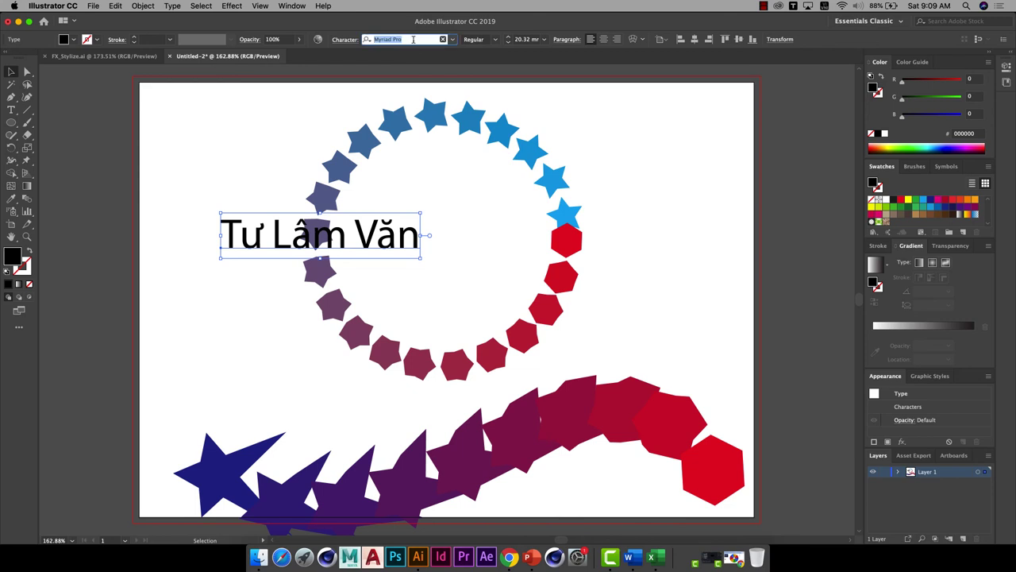
pyautogui.write('utm')
pyautogui.press('Return')
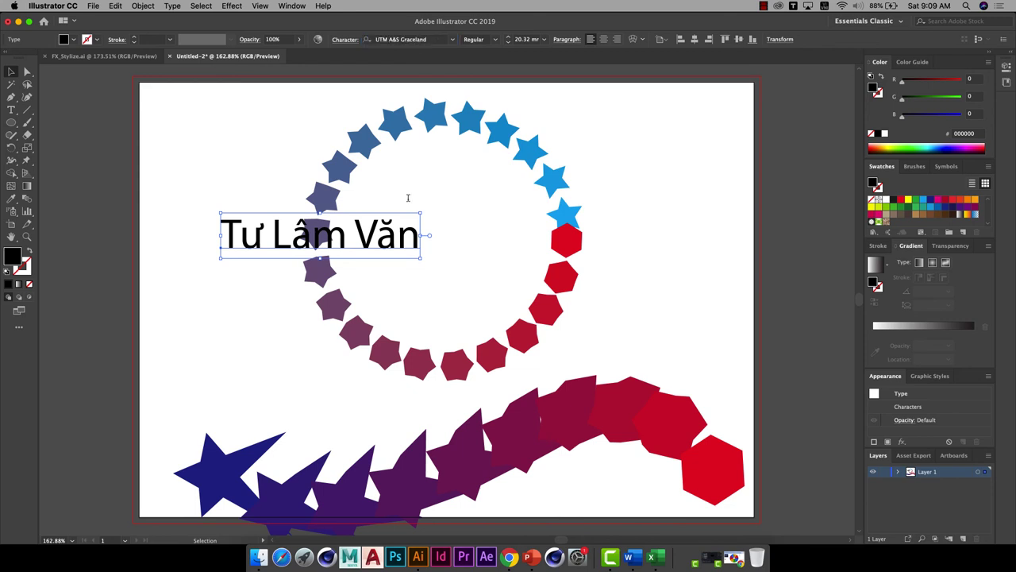
pyautogui.moveTo(319, 252); pyautogui.dragTo(433, 253)
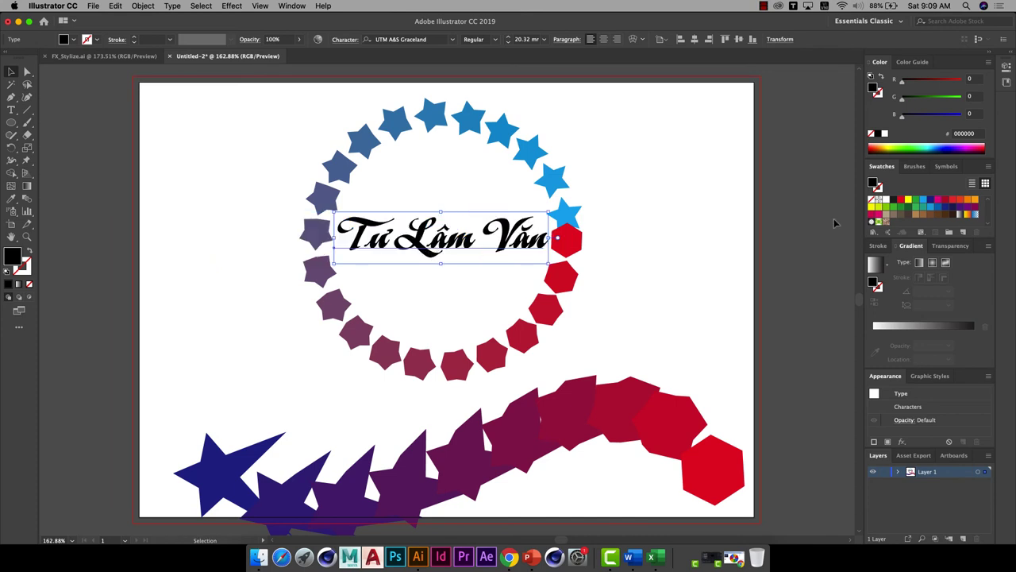
pyautogui.click(929, 203)
# Zoom in on the text and shift it slightly down and left, undoing a trial medium blue recolour
pyautogui.press('z')
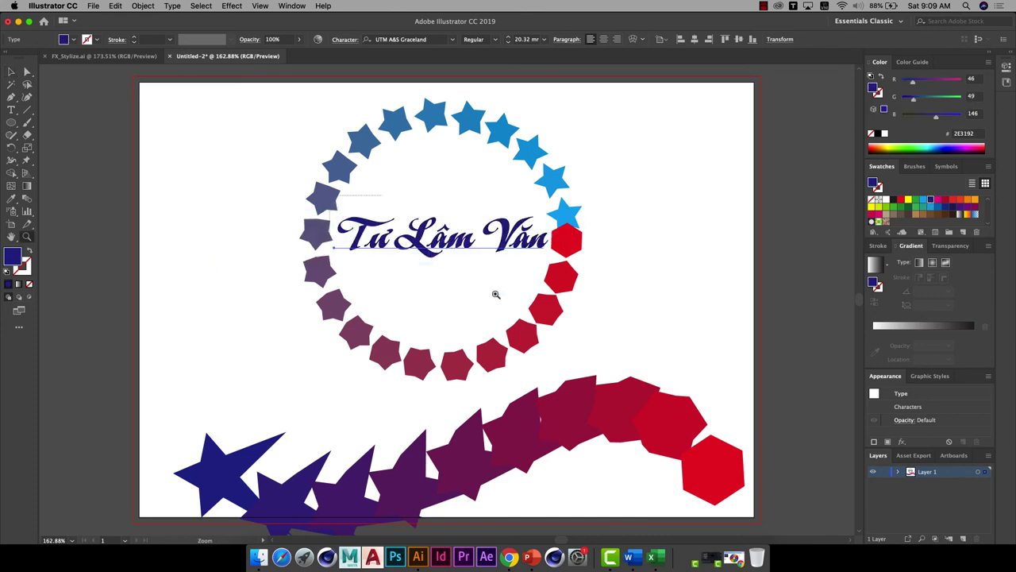
pyautogui.moveTo(334, 199); pyautogui.dragTo(523, 306)
pyautogui.press('v')
pyautogui.click(411, 214)
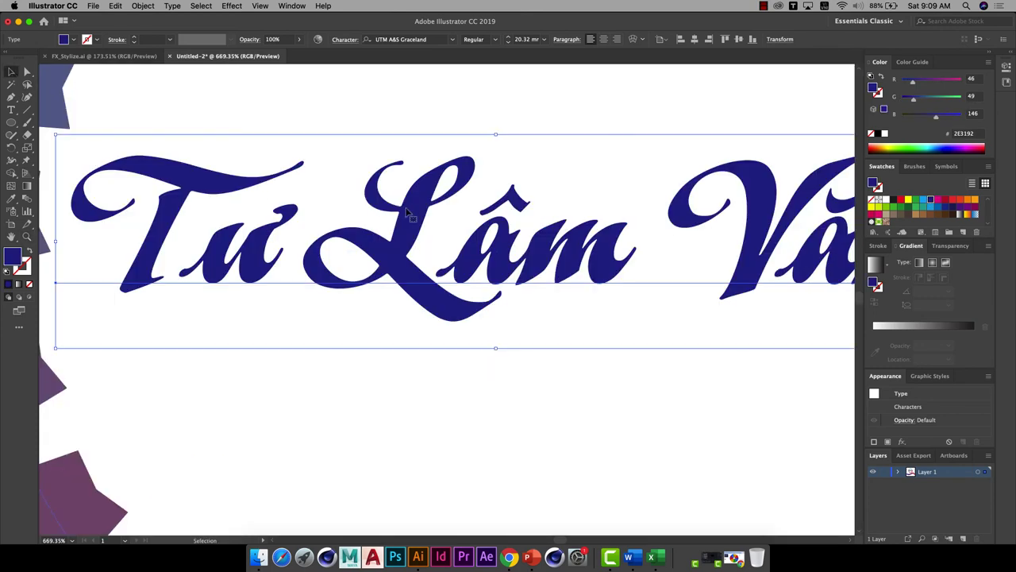
pyautogui.moveTo(403, 227); pyautogui.dragTo(376, 248)
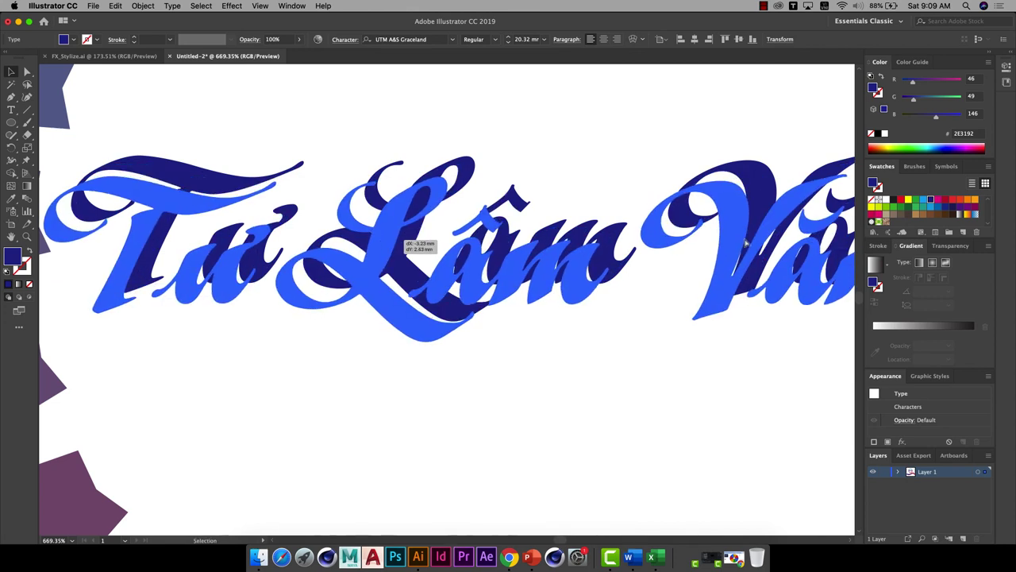
pyautogui.click(937, 208)
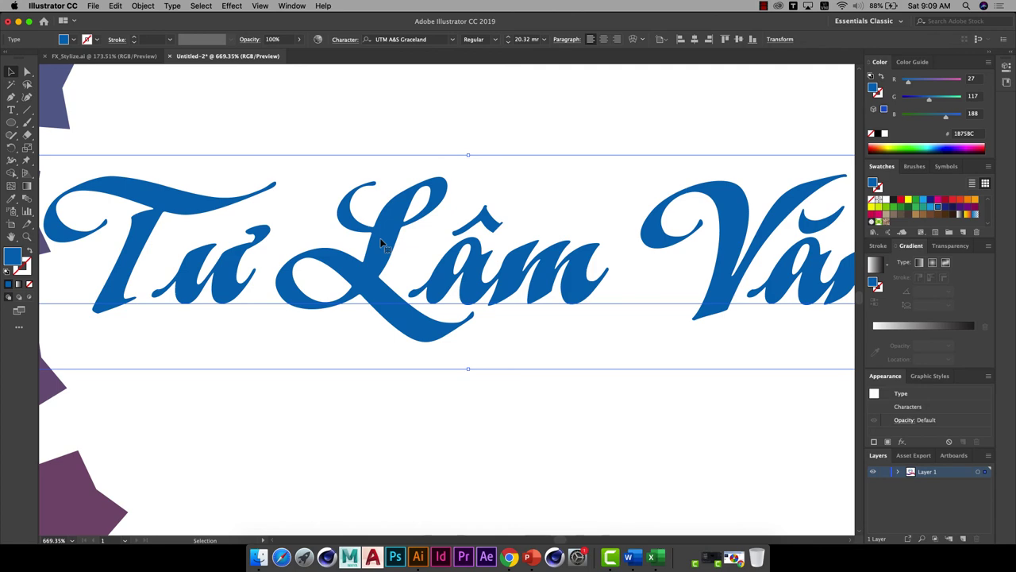
pyautogui.press('super+z')
# Make an offset duplicate of the text in bright blue 27AAE1, nudged slightly upward
pyautogui.moveTo(386, 239); pyautogui.dragTo(370, 268)
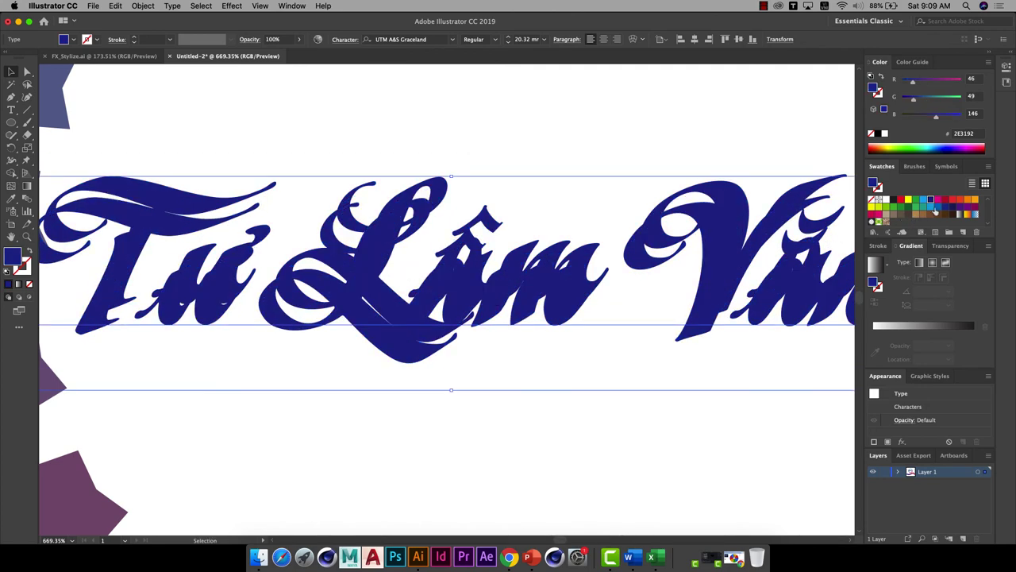
pyautogui.click(938, 207)
pyautogui.click(931, 207)
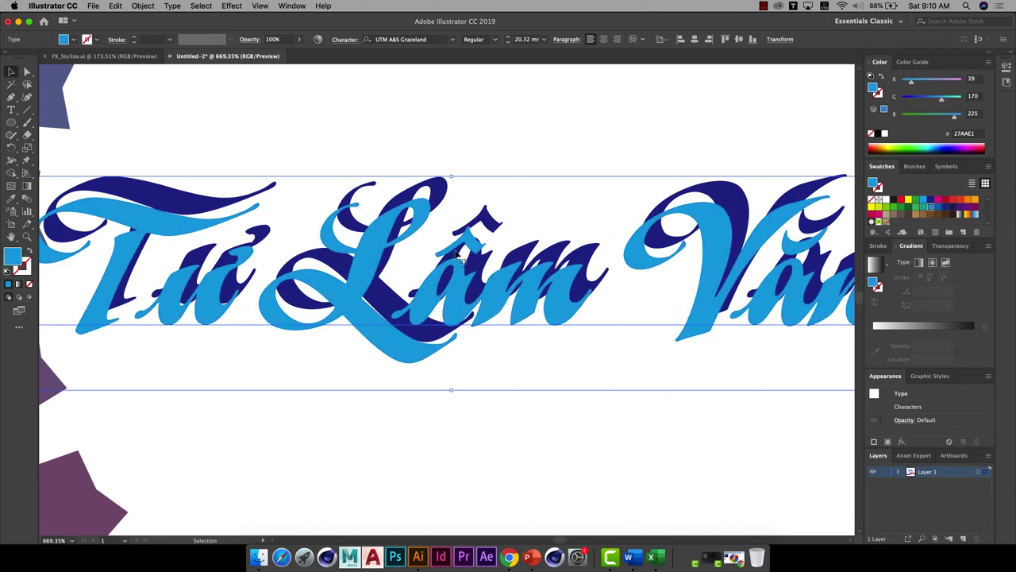
pyautogui.moveTo(421, 226); pyautogui.dragTo(422, 210)
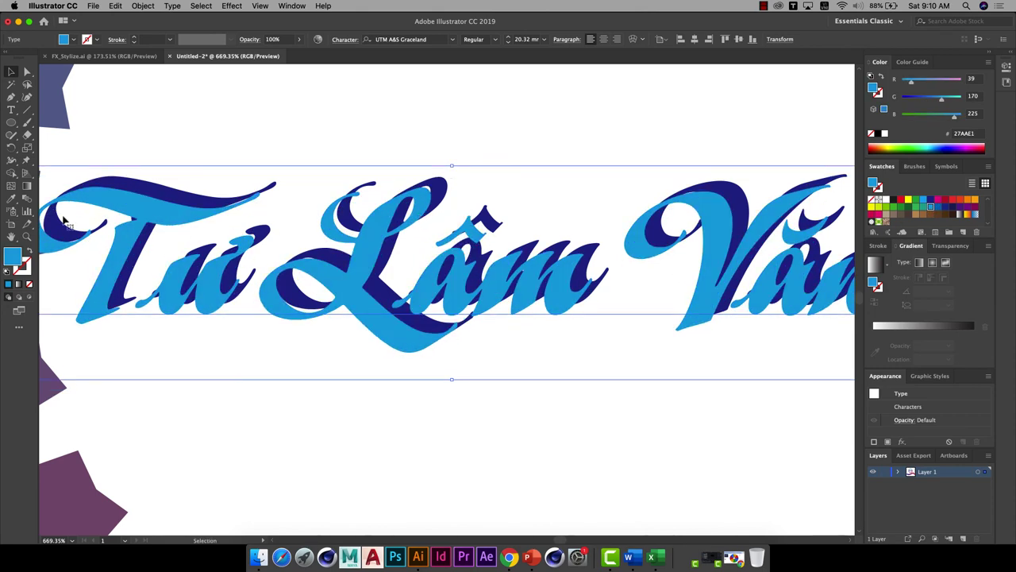
# Select the navy and bright blue text layers together
pyautogui.click(26, 198)
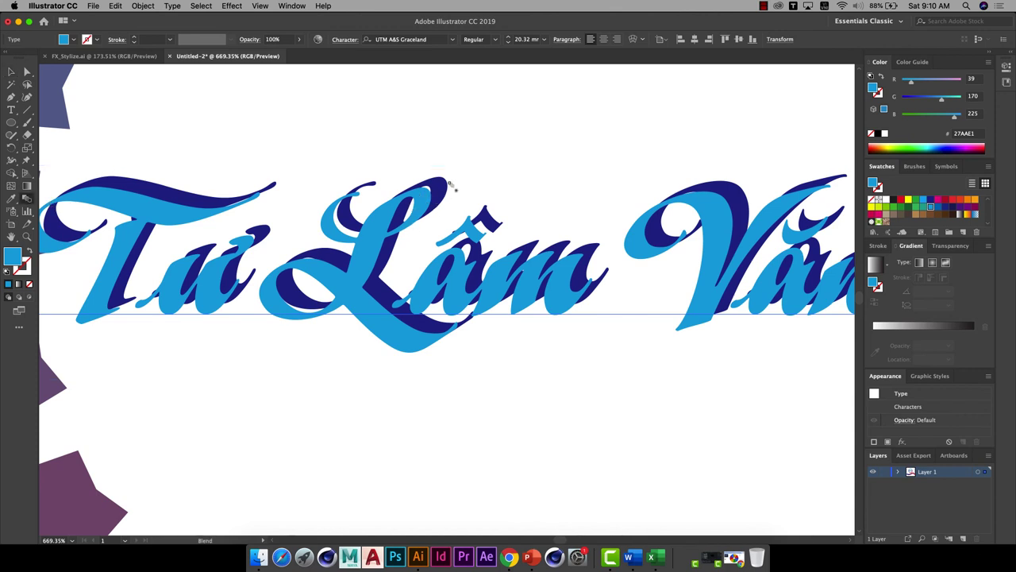
pyautogui.click(11, 72)
pyautogui.click(423, 336)
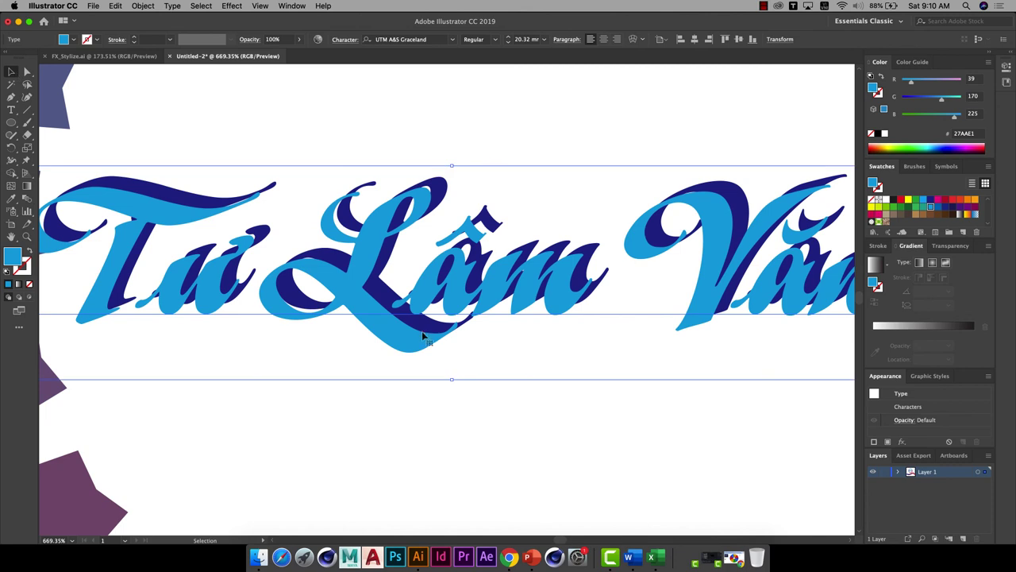
pyautogui.moveTo(448, 446); pyautogui.dragTo(478, 316)
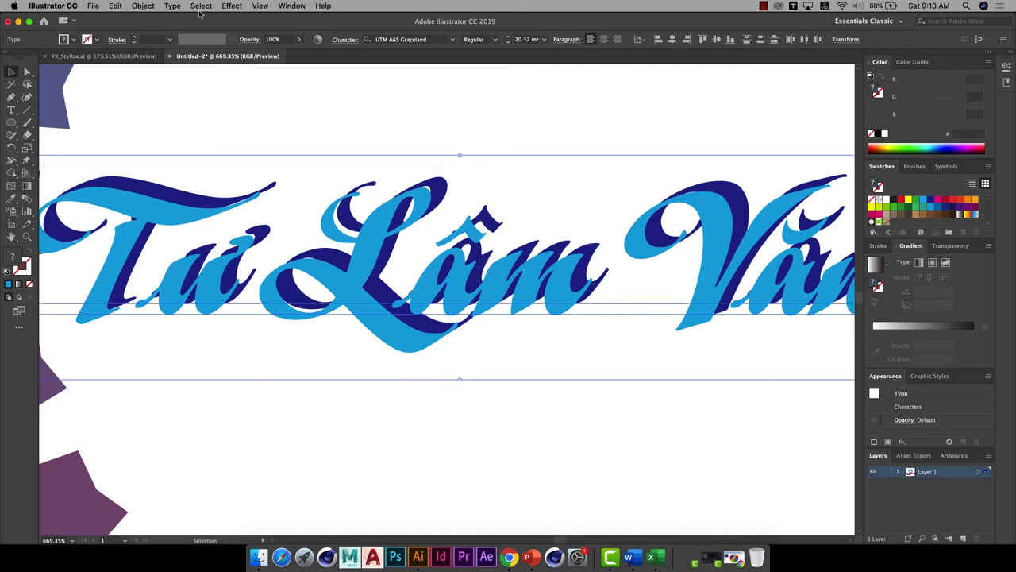
# Blend the navy and bright blue text with Object > Blend > Make, using 17 specified steps
pyautogui.click(146, 8)
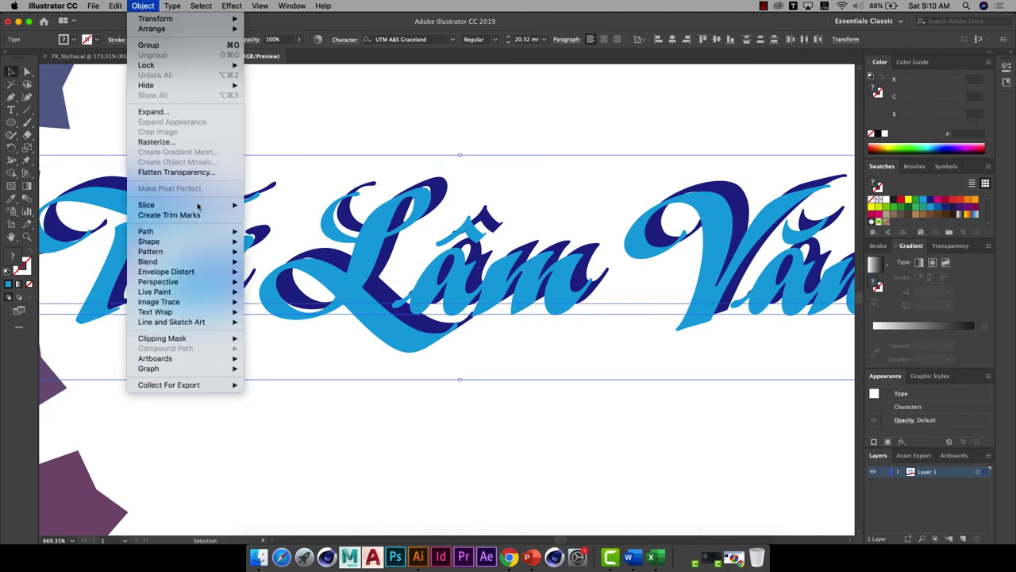
pyautogui.moveTo(148, 261)
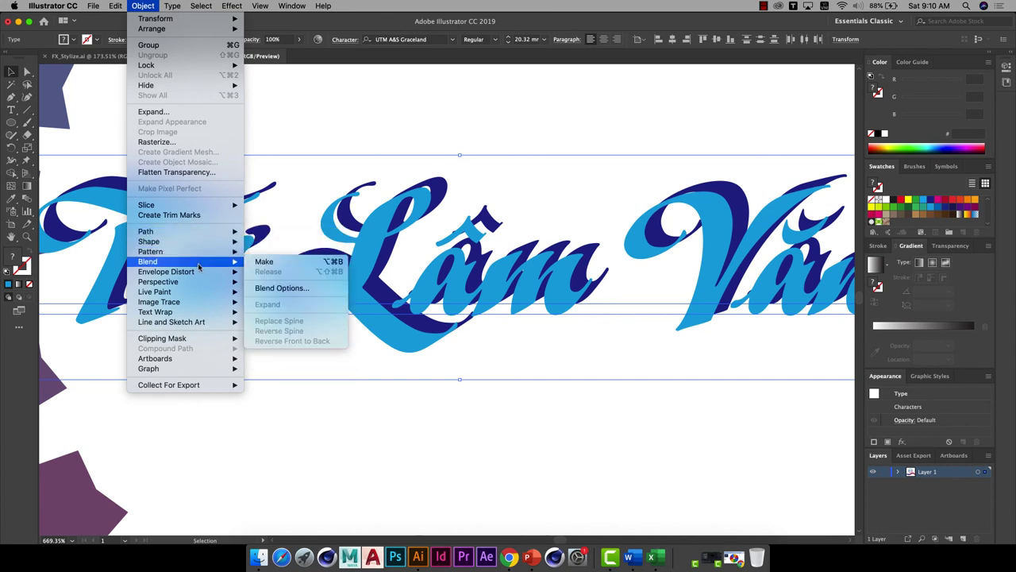
pyautogui.click(264, 262)
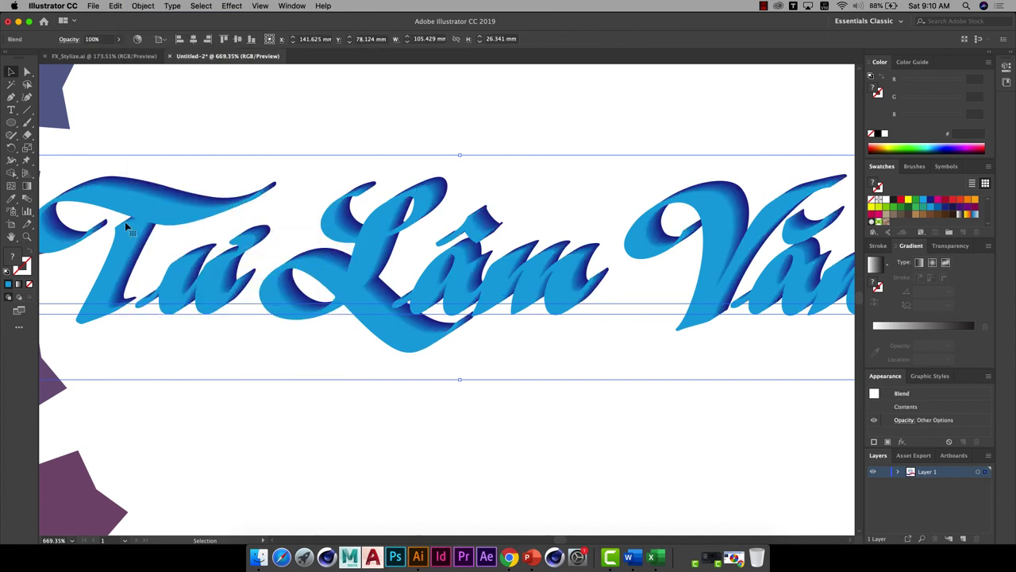
pyautogui.click(26, 199)
pyautogui.doubleClick(28, 199)
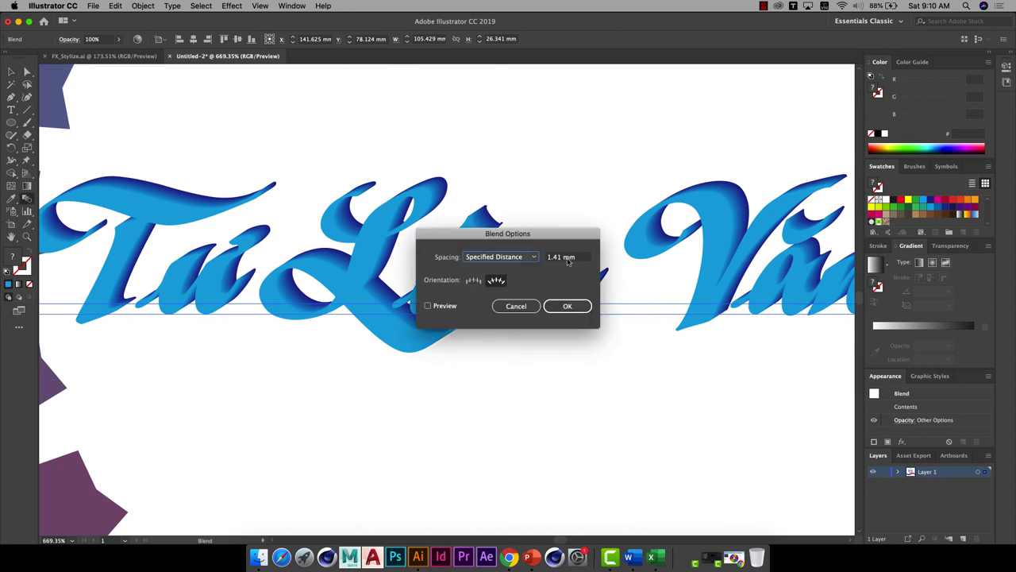
pyautogui.click(497, 257)
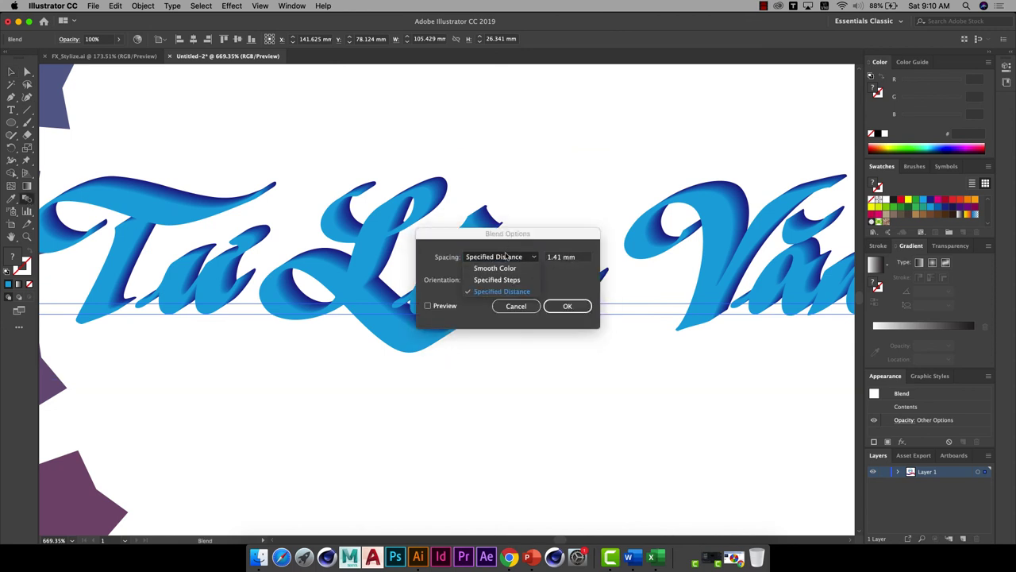
pyautogui.click(508, 279)
pyautogui.press('Return')
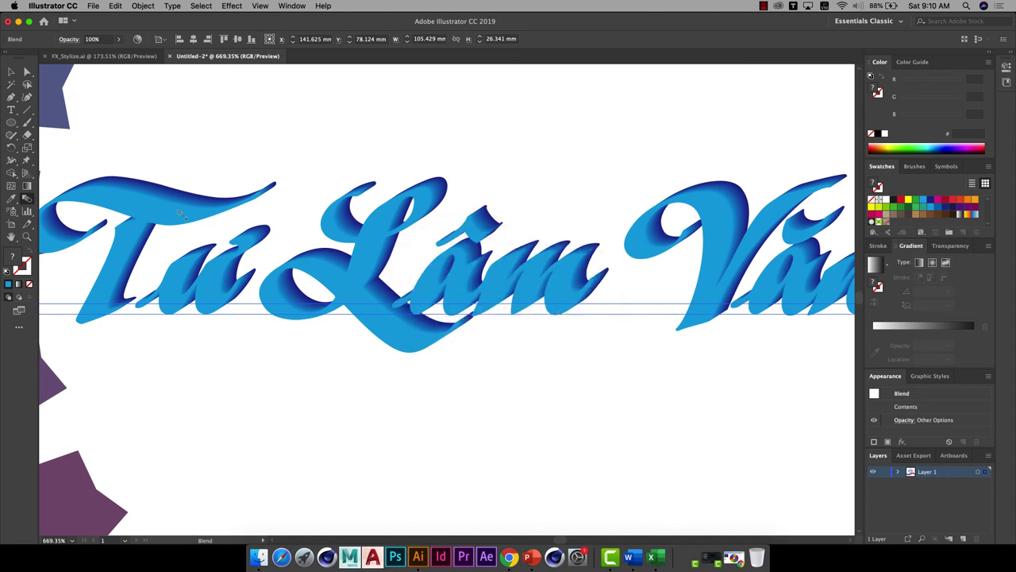
pyautogui.moveTo(27, 72); pyautogui.dragTo(63, 77)
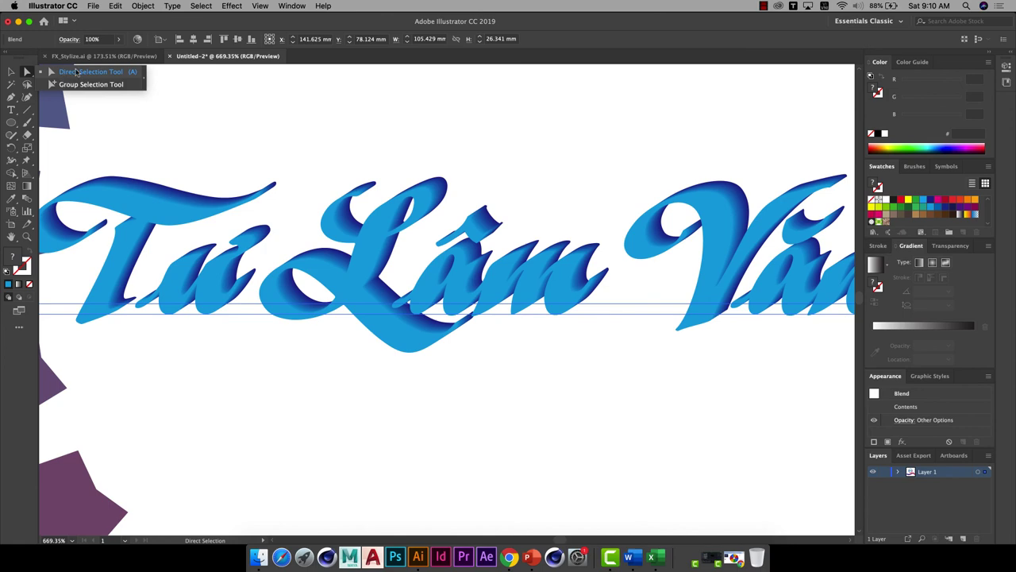
pyautogui.click(375, 362)
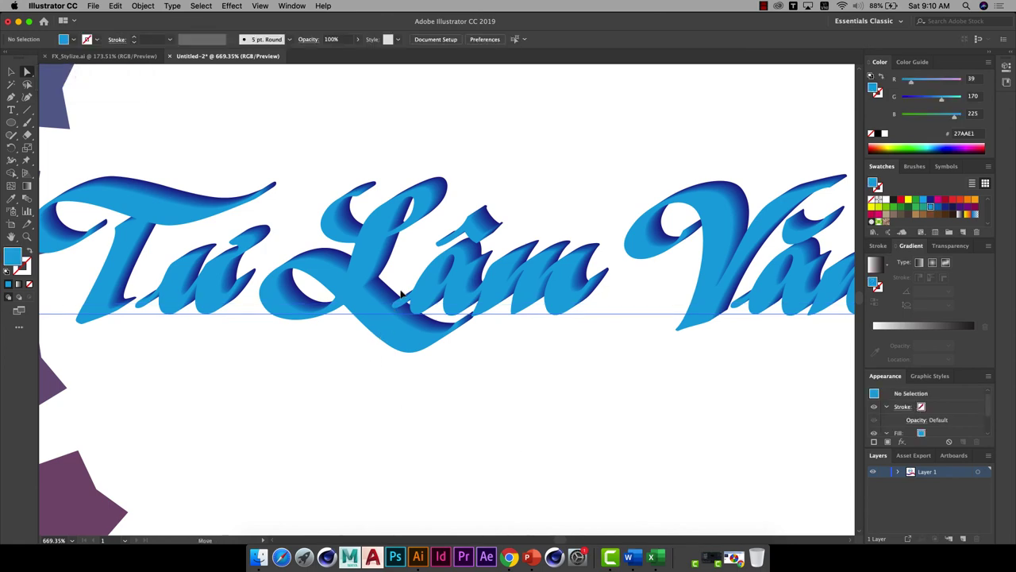
# Move the light-blue front text face down-left to deepen the navy extrusion, then deselect
pyautogui.moveTo(388, 323); pyautogui.dragTo(439, 236)
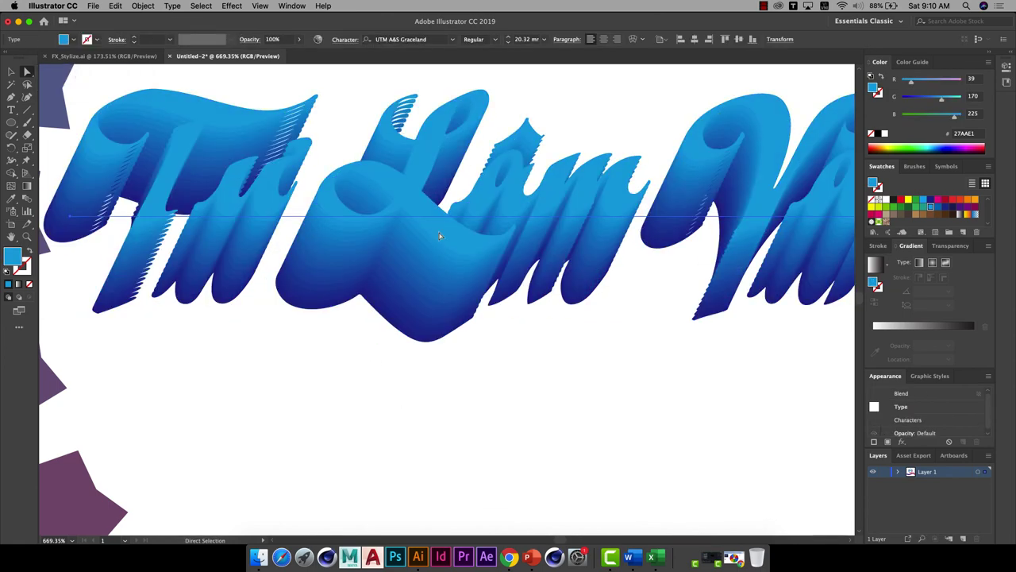
pyautogui.moveTo(413, 188); pyautogui.dragTo(385, 308)
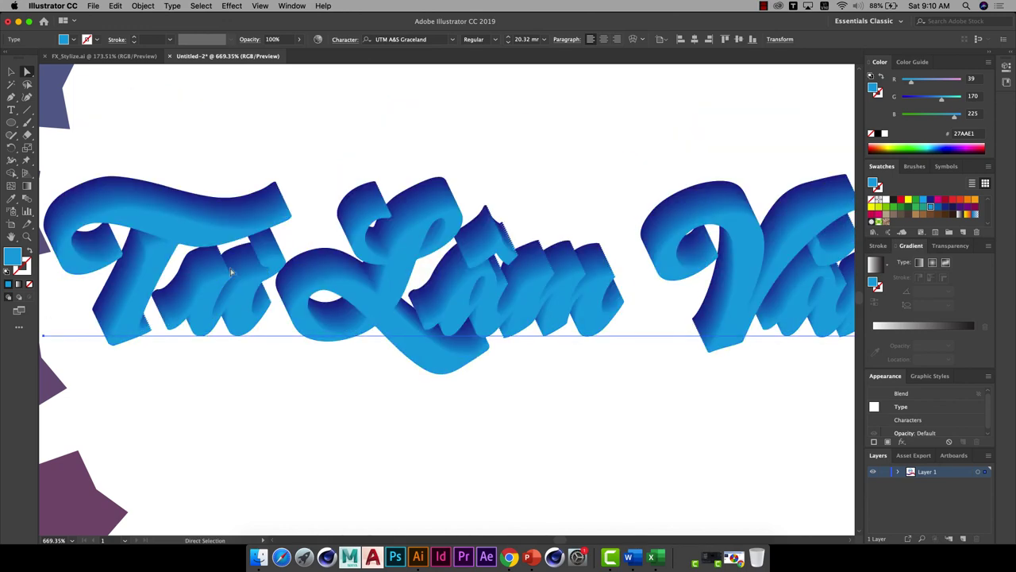
pyautogui.click(11, 72)
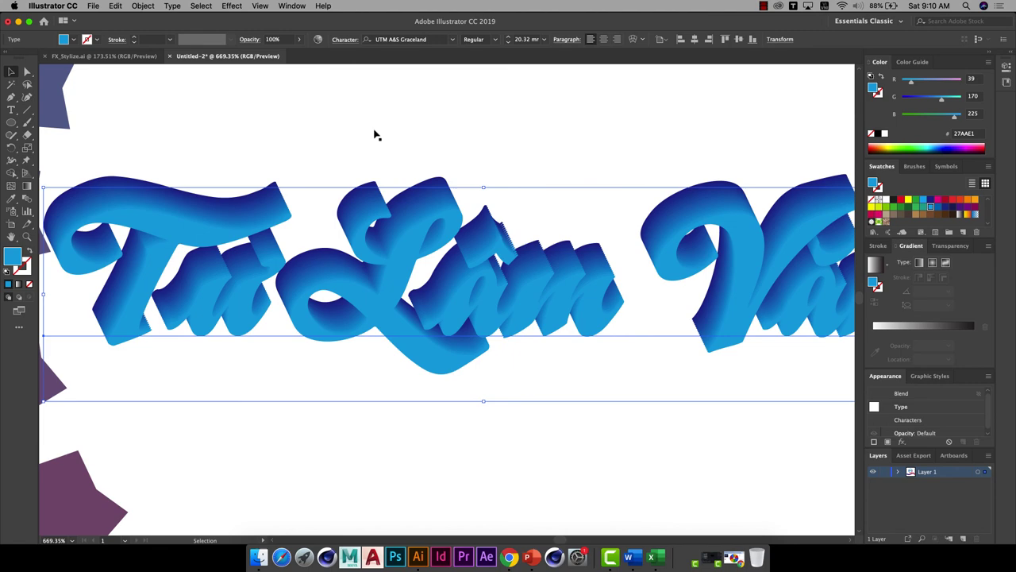
pyautogui.click(426, 130)
pyautogui.press('super+minus')
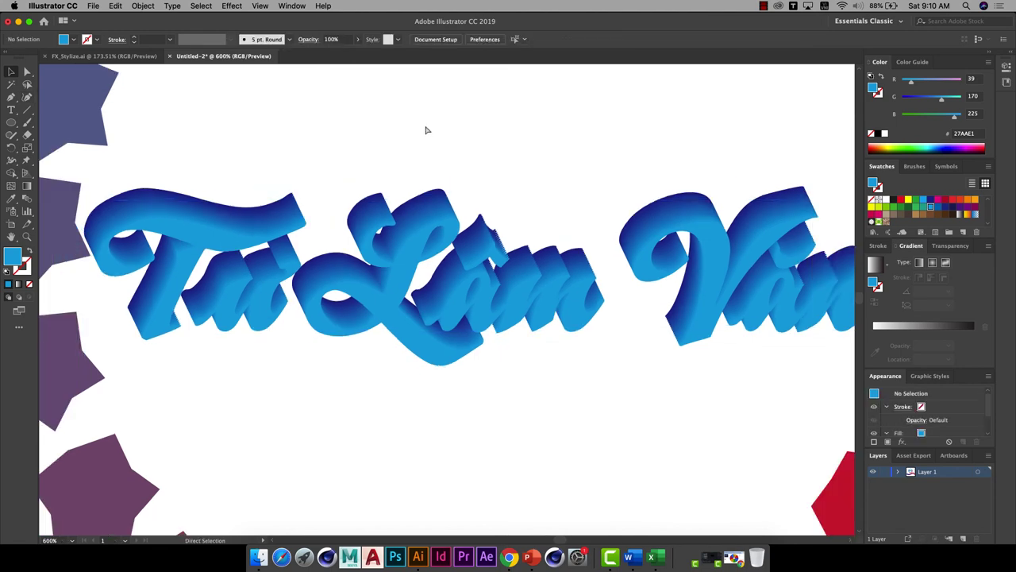
pyautogui.press('super+minus')
pyautogui.press('super+minus')
pyautogui.press('super+minus')
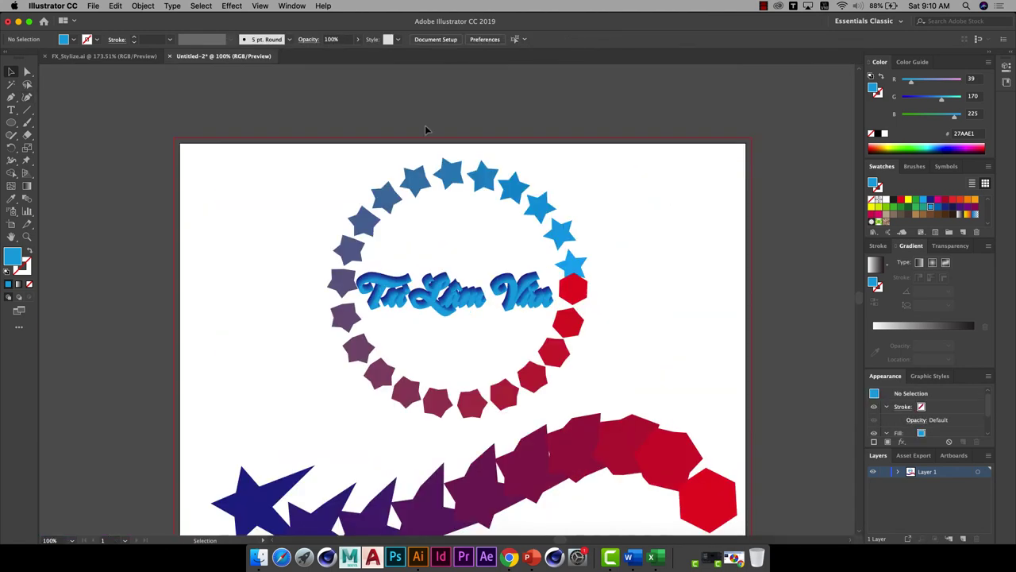
pyautogui.press('super+minus')
pyautogui.press('super+minus')
pyautogui.press('super+minus')
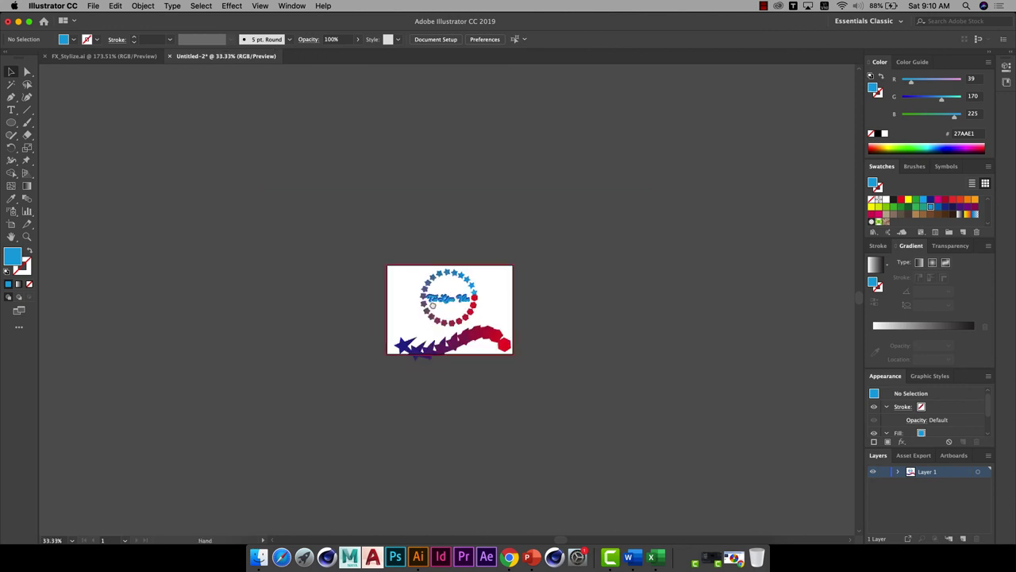
pyautogui.press('z')
pyautogui.moveTo(375, 196); pyautogui.dragTo(488, 301)
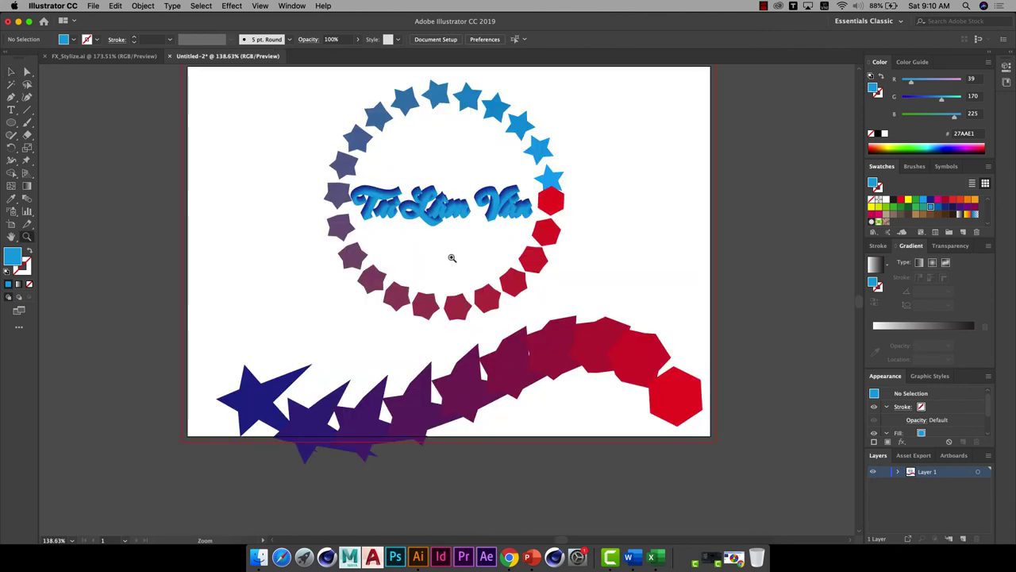
pyautogui.click(12, 73)
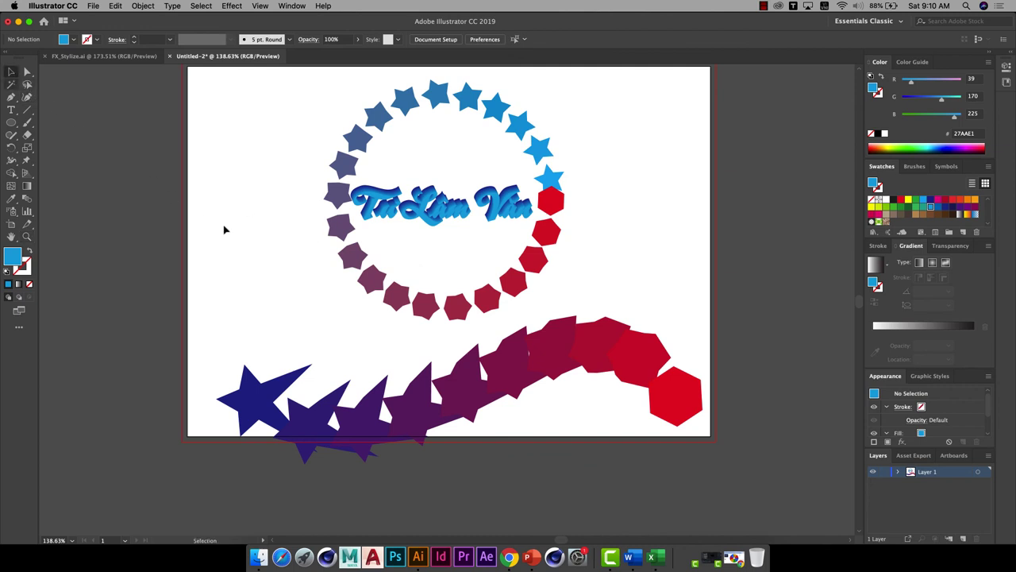